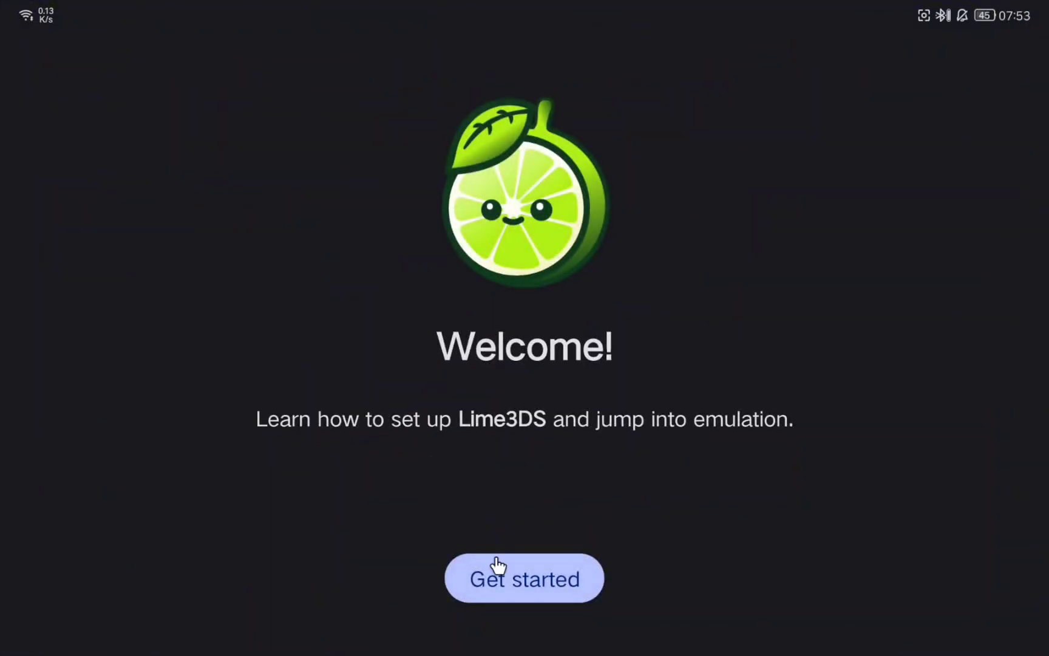
# - Start the walkthrough and move the ES-DE system carousel past the Game Boy consoles to Nintendo 3DS
pyautogui.click(497, 566)
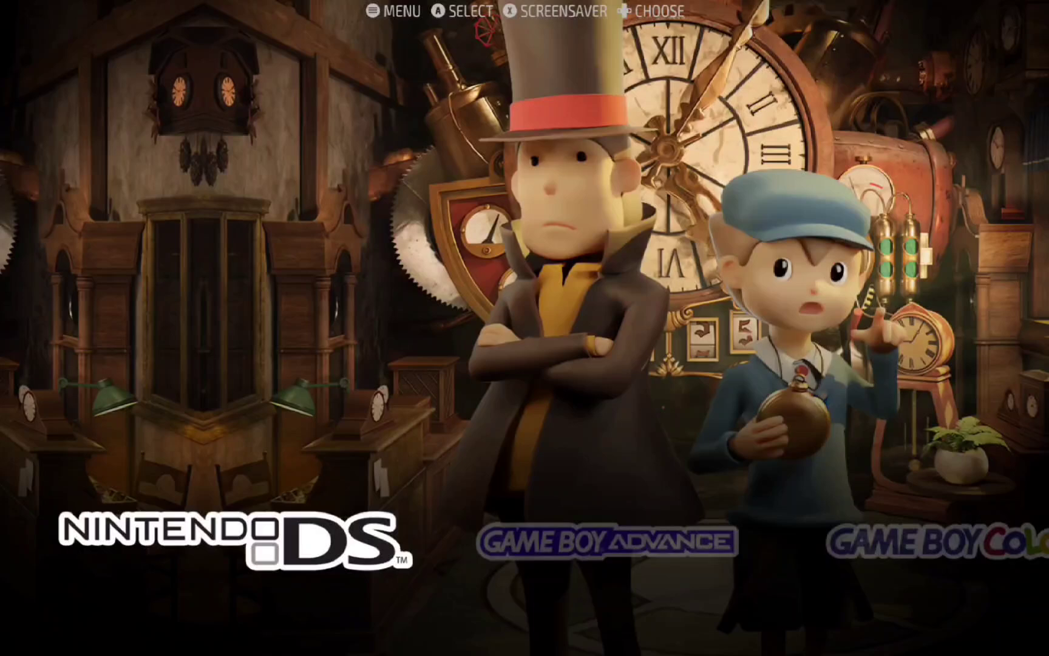
pyautogui.press('Right')
pyautogui.press('Right')
pyautogui.press('Right')
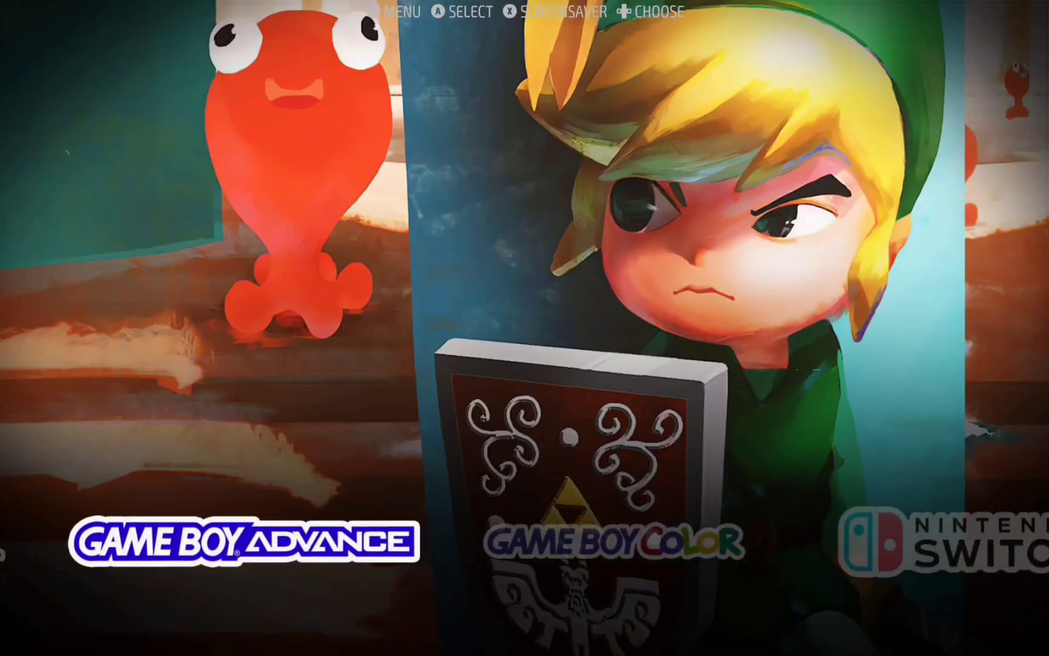
pyautogui.press('Right')
pyautogui.press('Right')
pyautogui.press('Right')
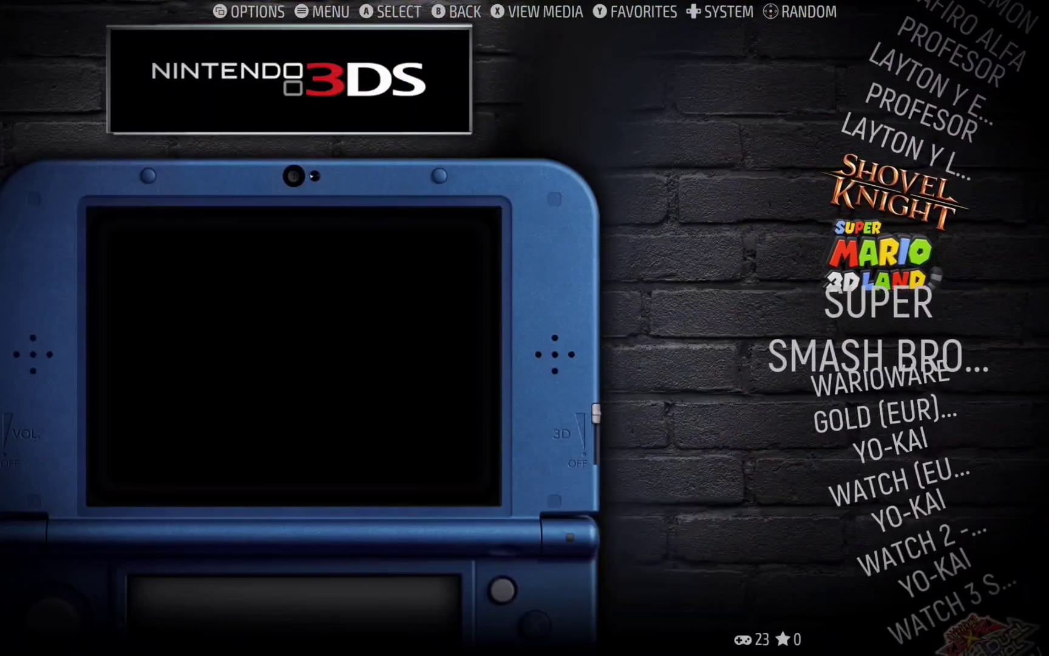
# - Browse up the 3DS list past Shovel Knight, Professor Layton and Kid Icarus to Dragon Quest
pyautogui.press('Up')
pyautogui.press('Up')
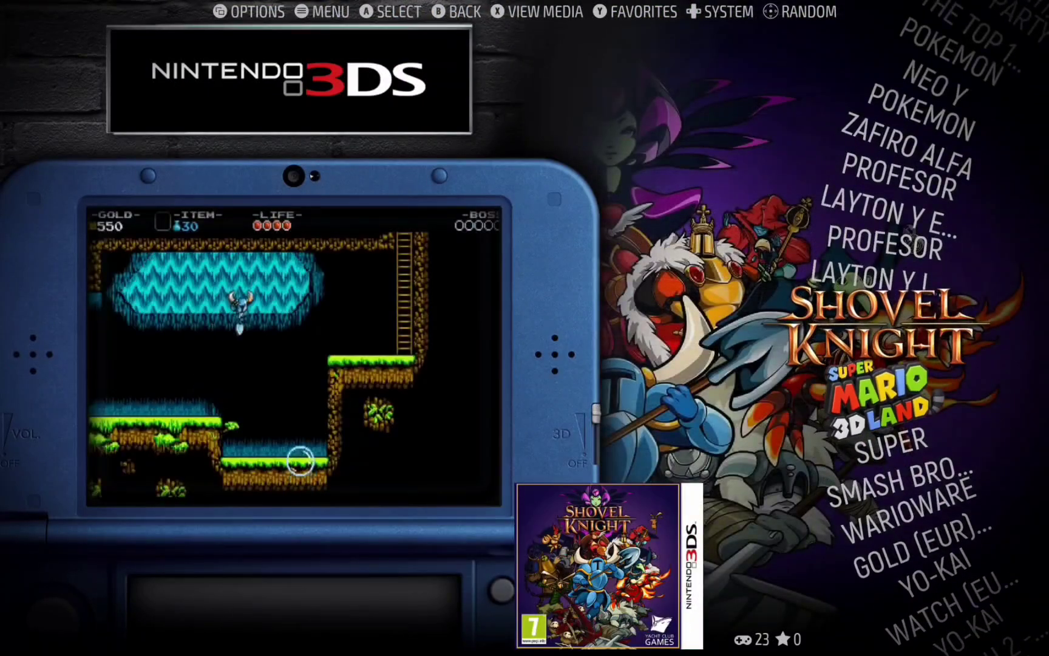
pyautogui.press('Up')
pyautogui.press('Up')
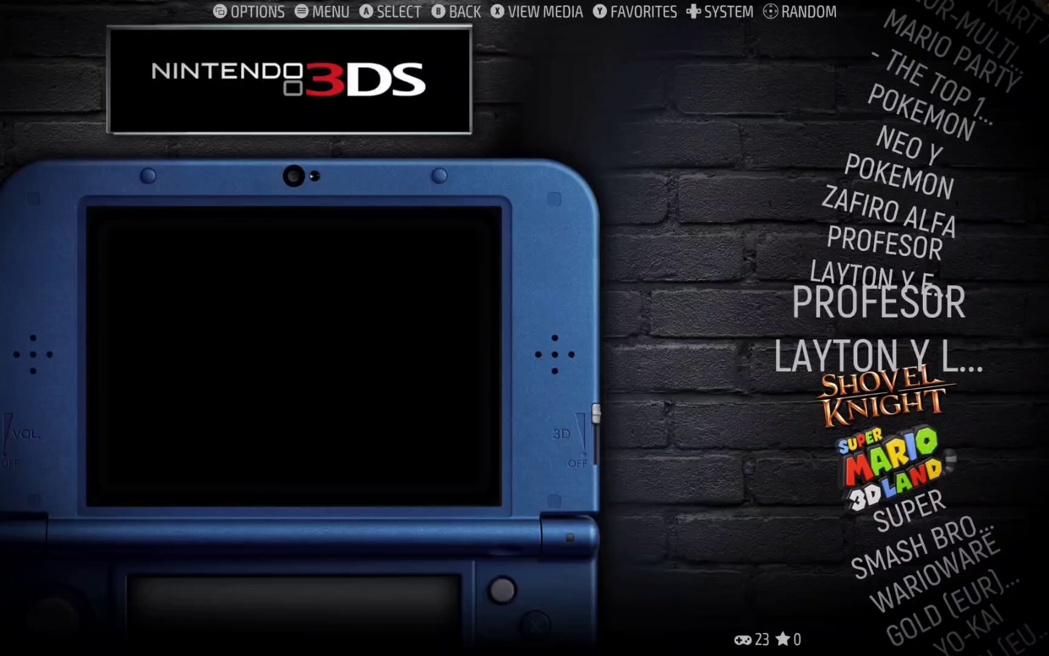
pyautogui.press('Up')
pyautogui.press('Up')
pyautogui.press('Up')
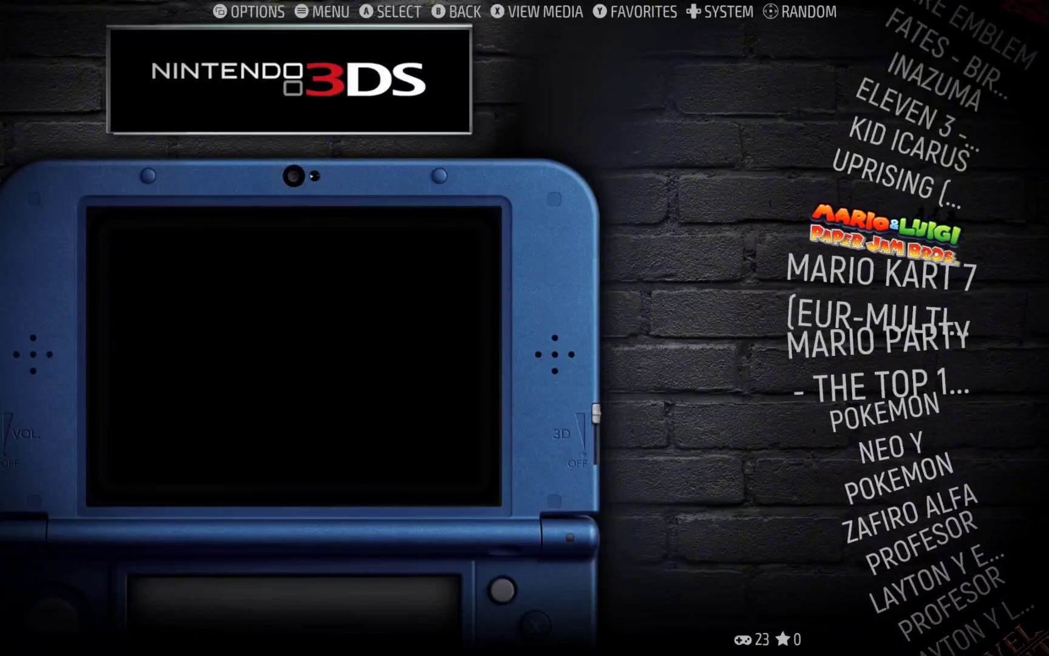
pyautogui.press('Up')
pyautogui.press('Up')
pyautogui.press('Up')
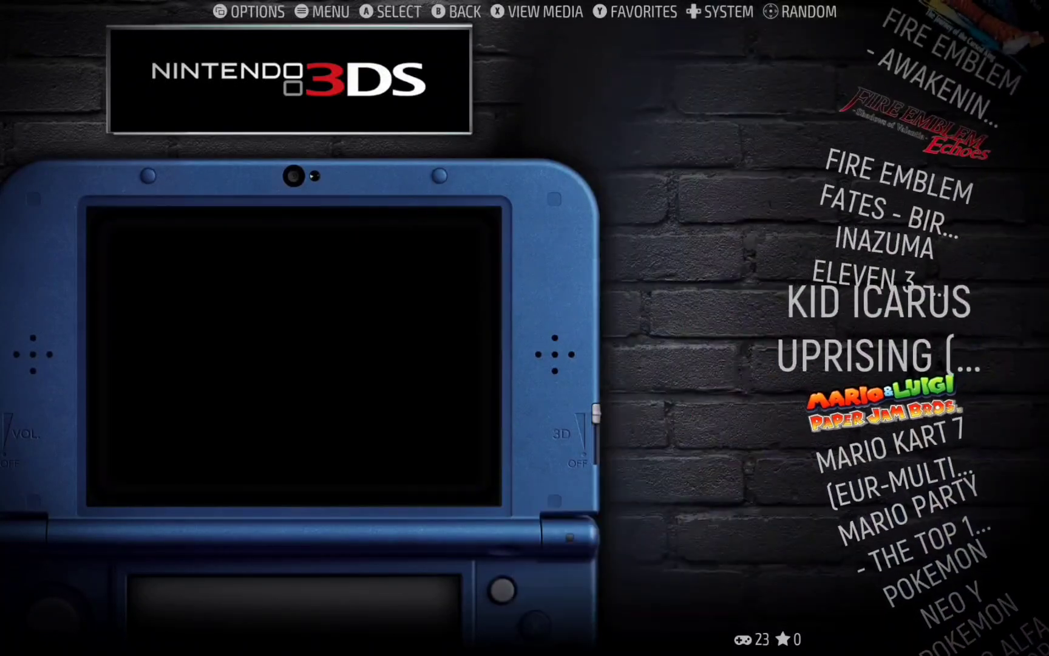
pyautogui.press('Up')
pyautogui.press('Up')
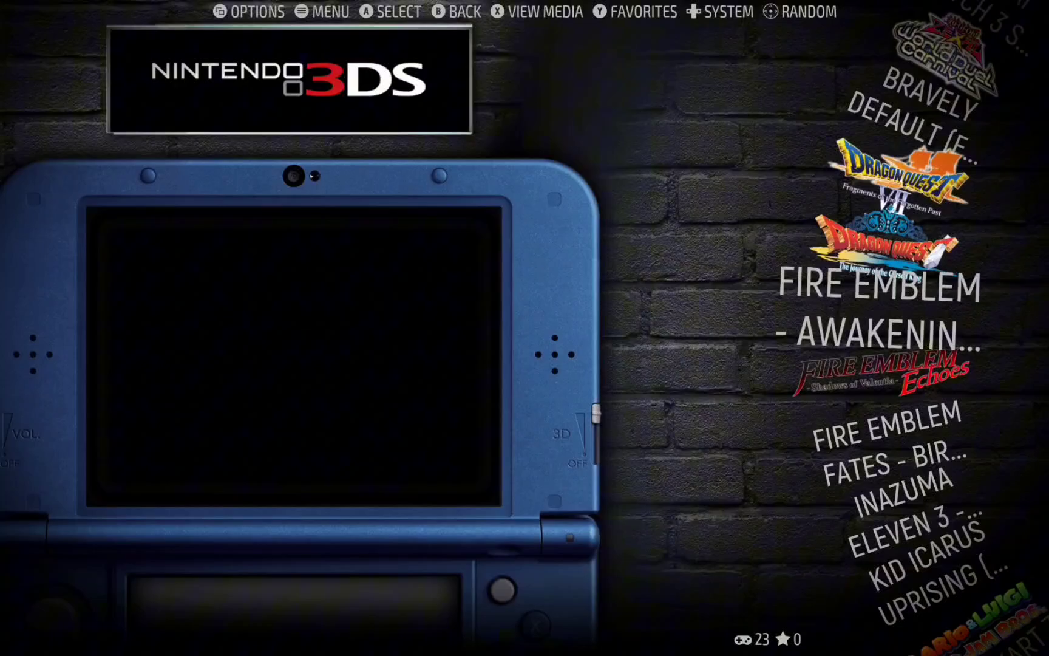
pyautogui.press('Up')
pyautogui.press('Up')
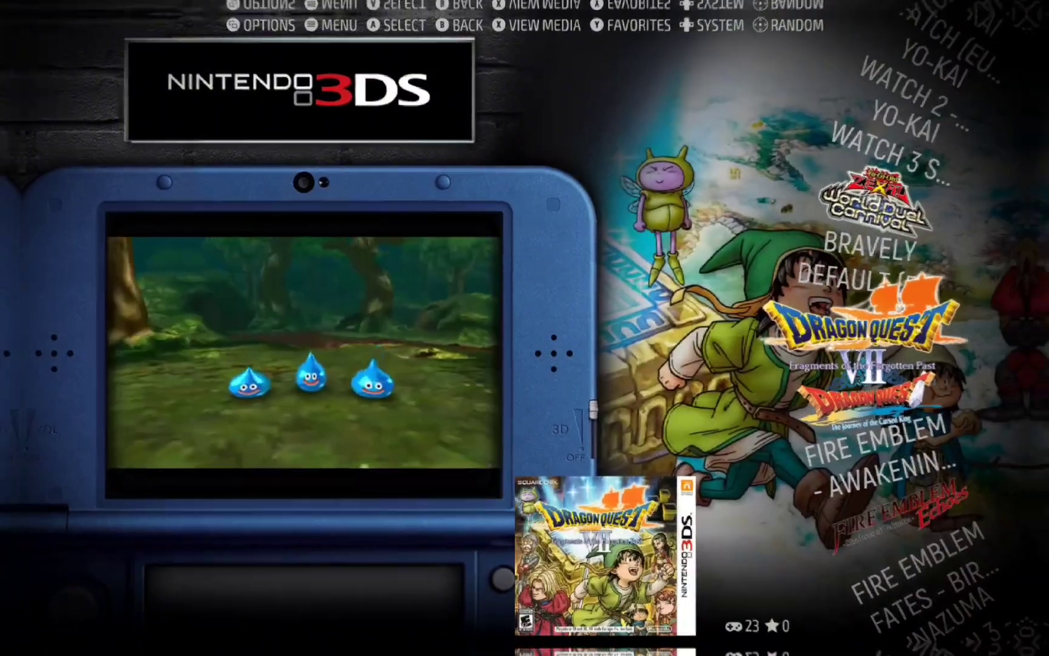
# - Open the Lime3DS GitHub repository and scroll to the README's Android installation section
pyautogui.click(438, 134)
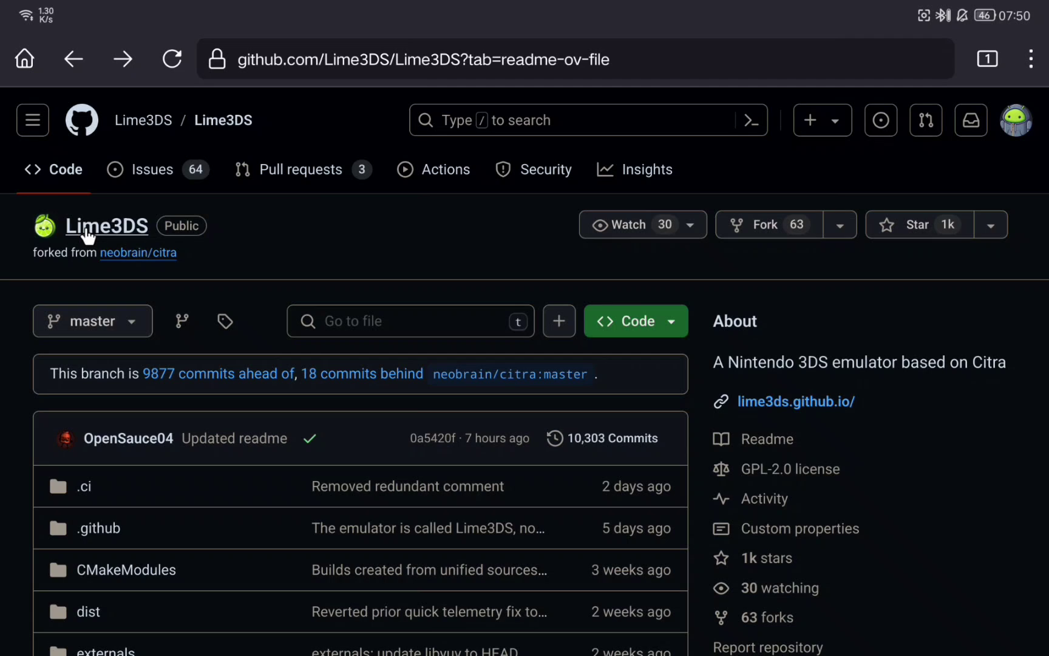
pyautogui.scroll(-15, 777, 364)
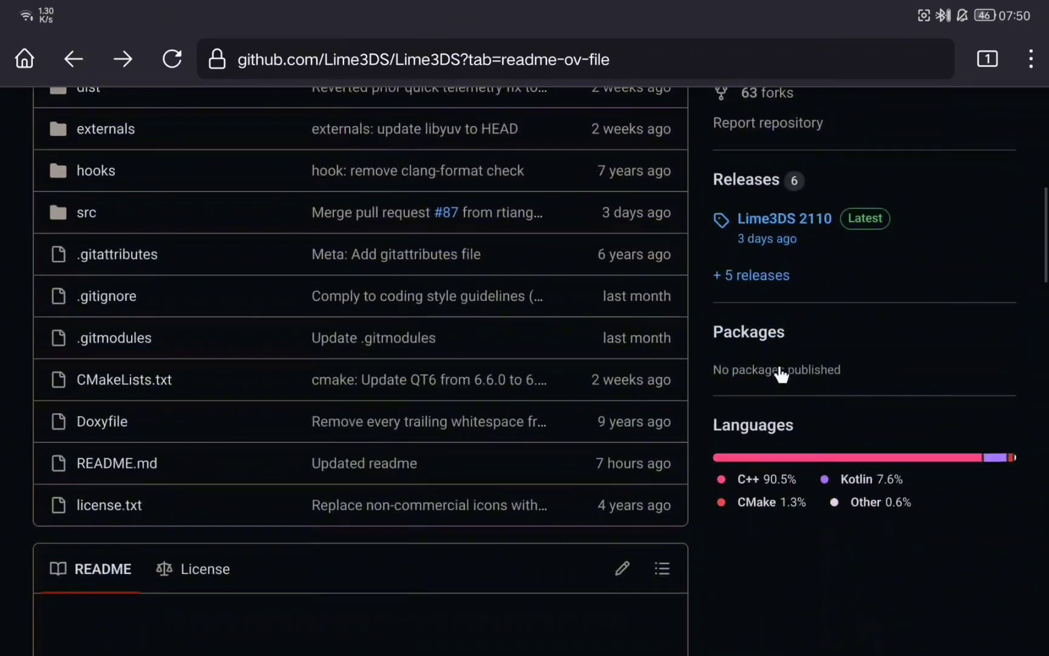
pyautogui.scroll(-5, 778, 366)
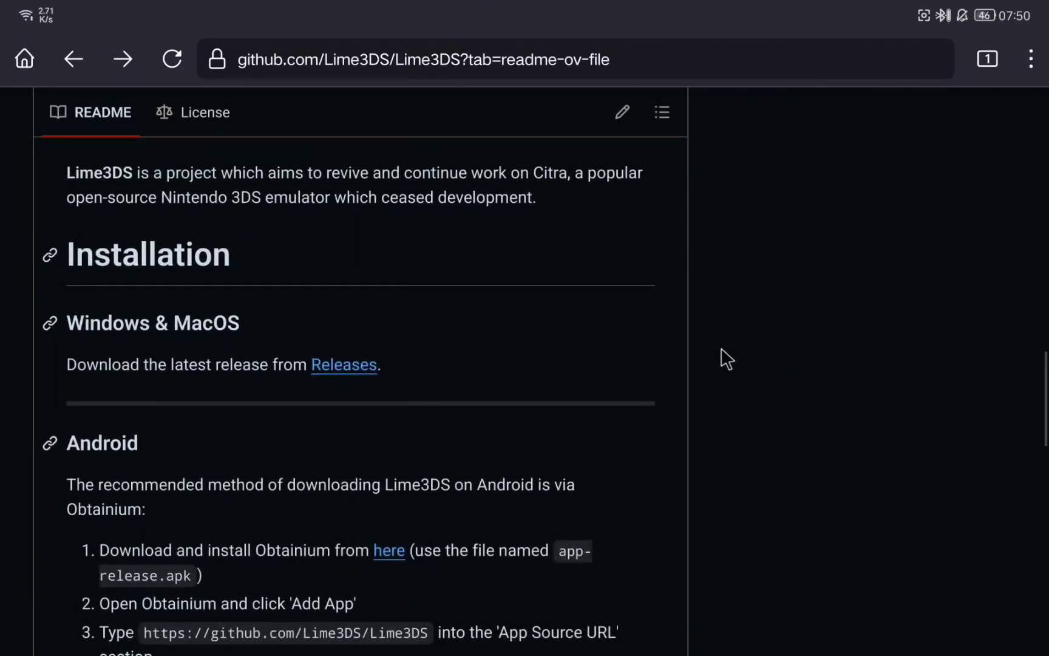
pyautogui.scroll(-2, 528, 346)
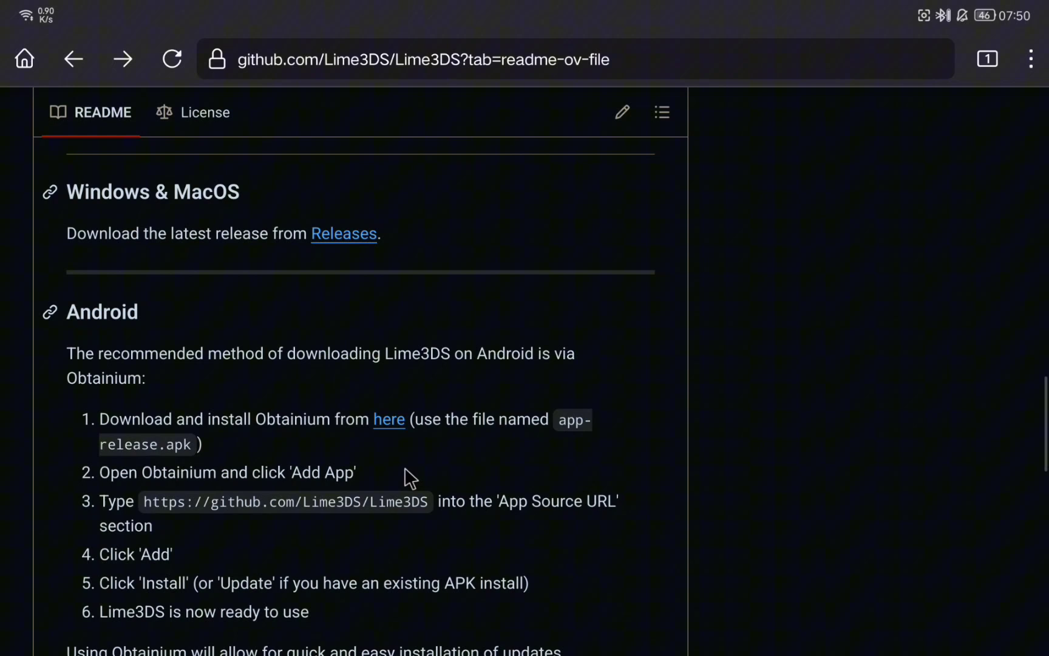
pyautogui.scroll(-3, 286, 398)
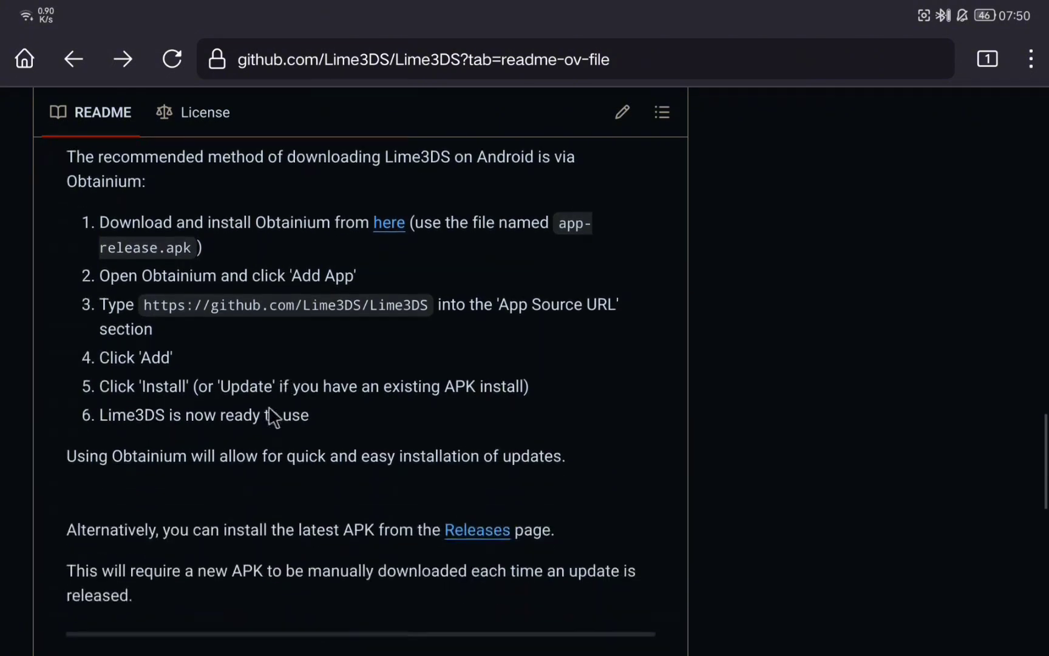
# - Highlight the sentences recommending Obtainium for updates and installing from the Releases page
pyautogui.moveTo(71, 454); pyautogui.dragTo(527, 454)
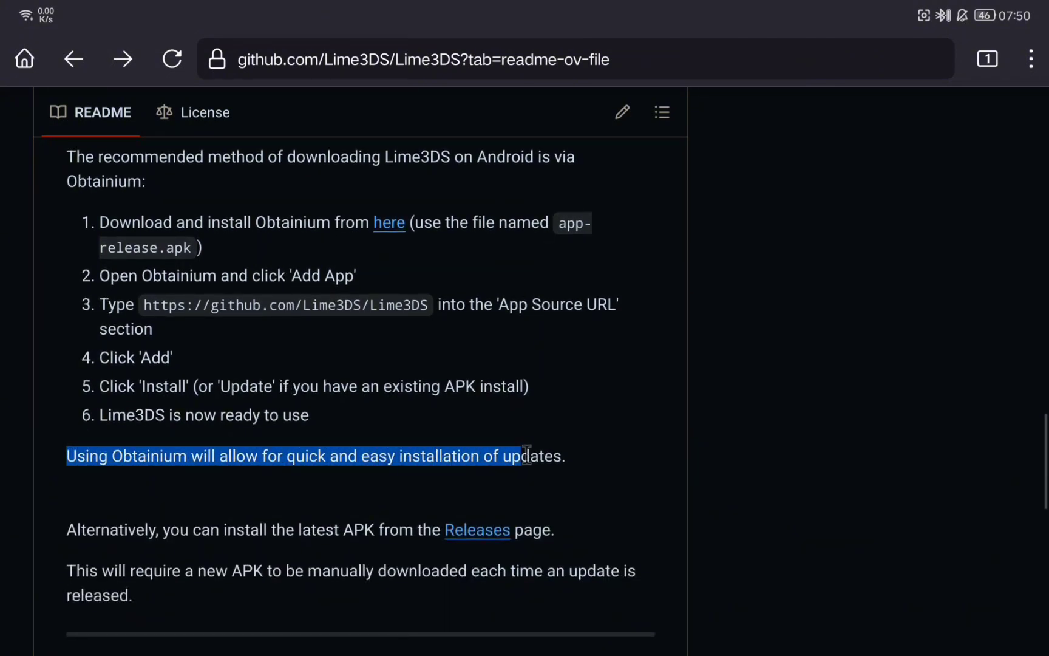
pyautogui.click(349, 511)
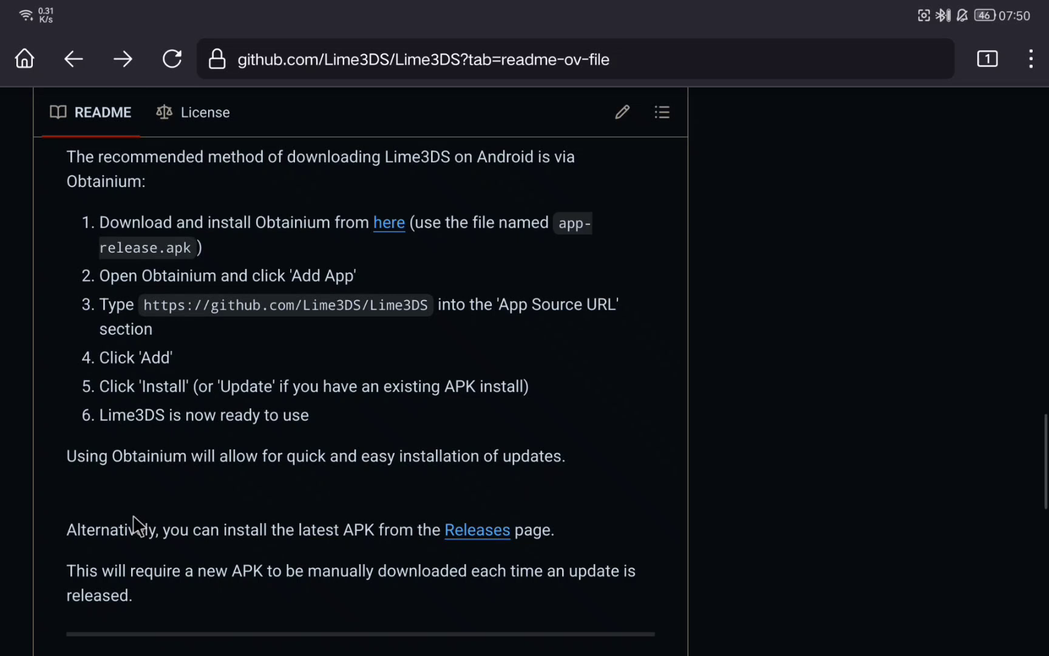
pyautogui.moveTo(75, 533); pyautogui.dragTo(553, 530)
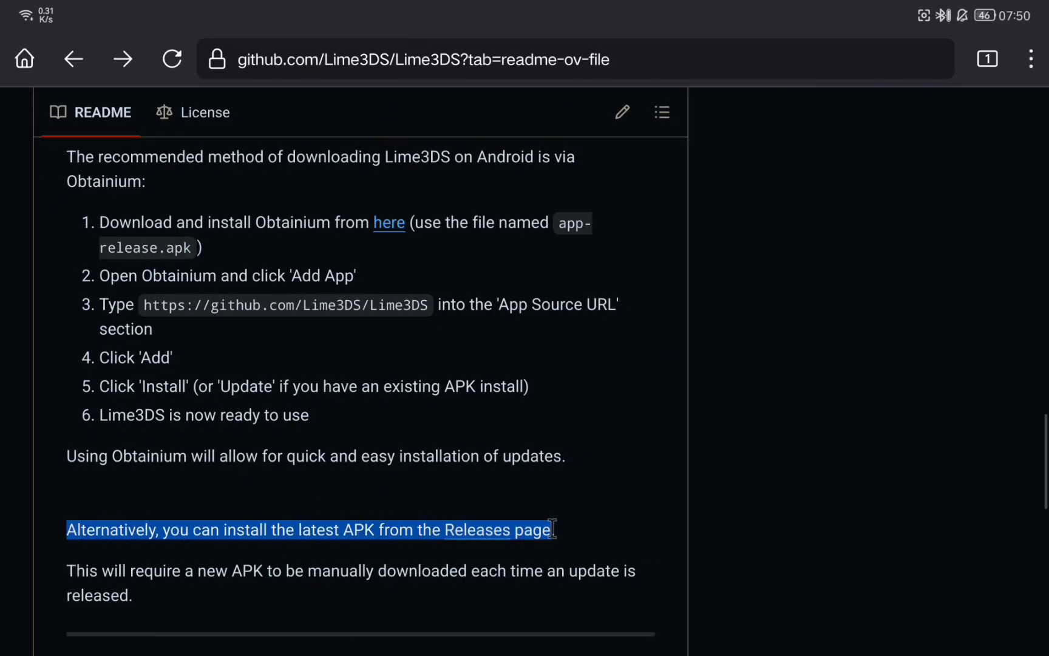
pyautogui.click(566, 534)
# - Download lime3ds-2110-android-universal.apk (59.32 MB) from the Releases assets, then return to the readme
pyautogui.click(471, 543)
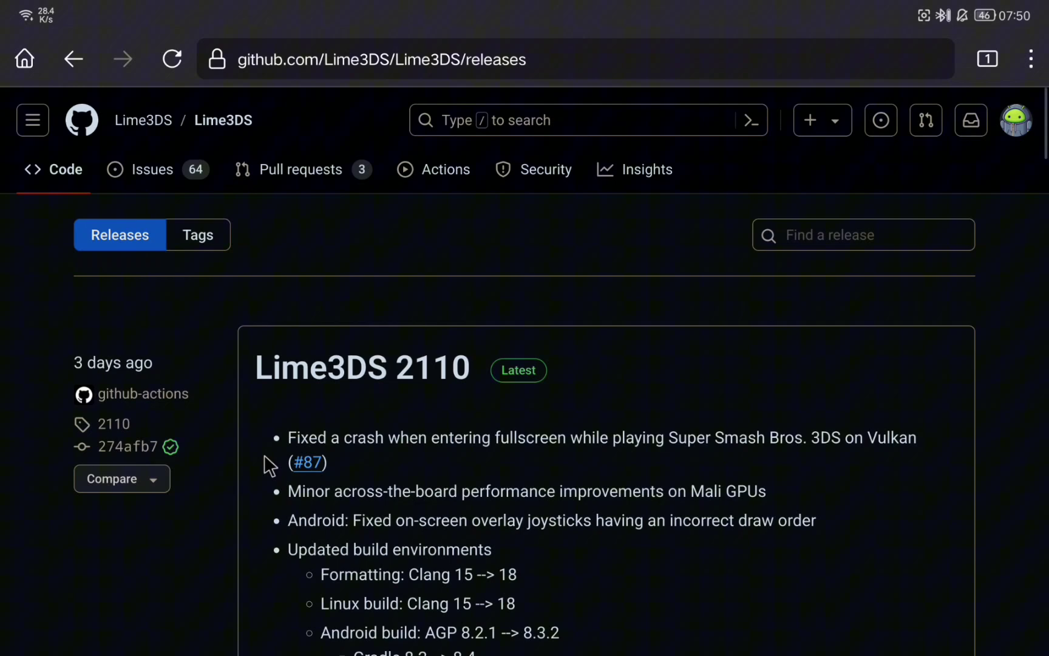
pyautogui.scroll(-9, 426, 437)
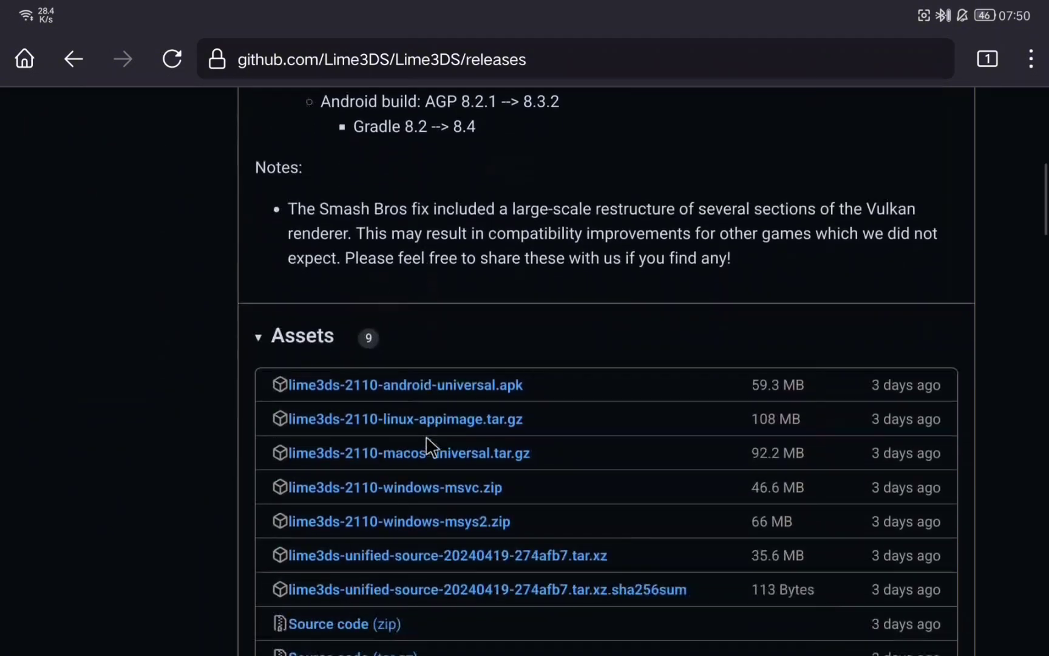
pyautogui.click(454, 389)
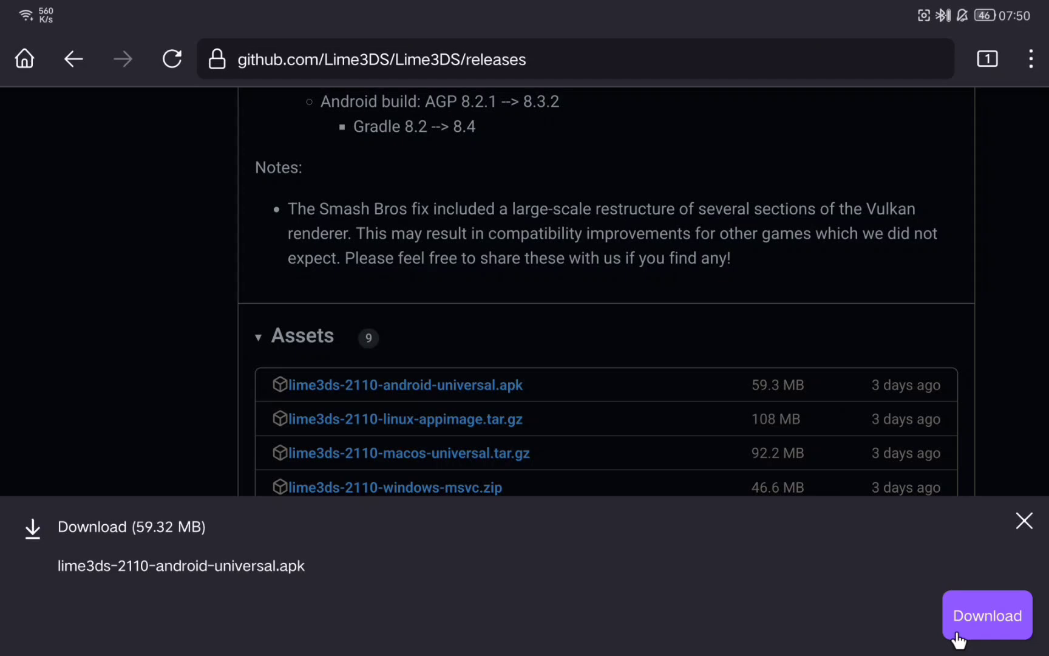
pyautogui.click(964, 632)
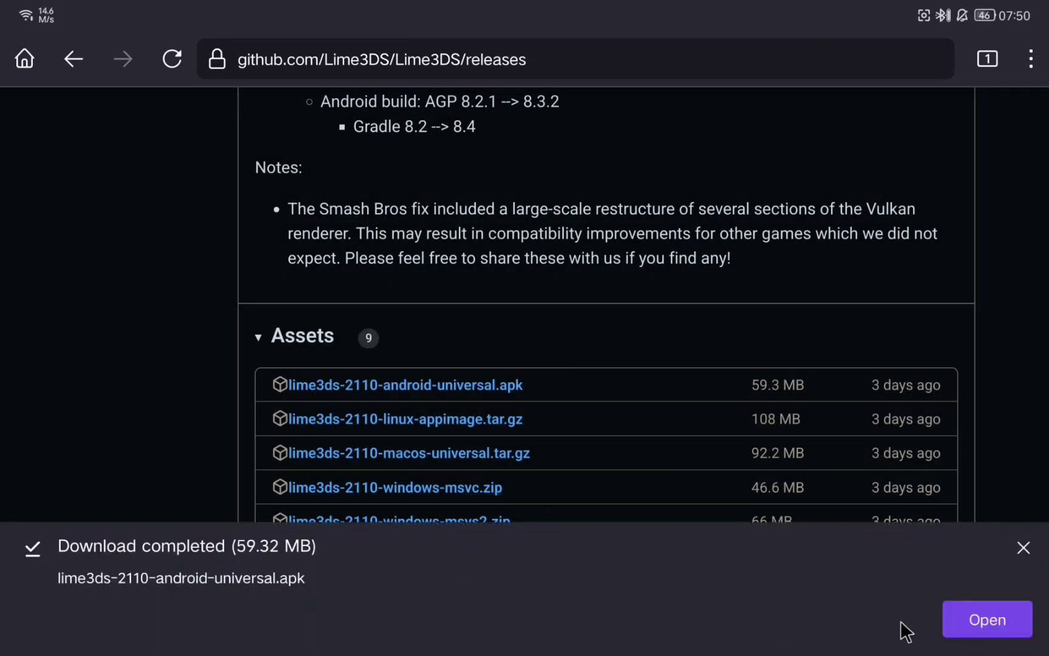
pyautogui.click(1024, 547)
pyautogui.moveTo(0, 419)
pyautogui.mouseDown()
pyautogui.moveTo(452, 458)
pyautogui.moveTo(410, 480)
pyautogui.moveTo(136, 402)
pyautogui.mouseUp()
# - Download Obtainium's app-arm64-v8a-release.apk (21.94 MB) and install Obtainium 1.1.5
pyautogui.click(136, 402)
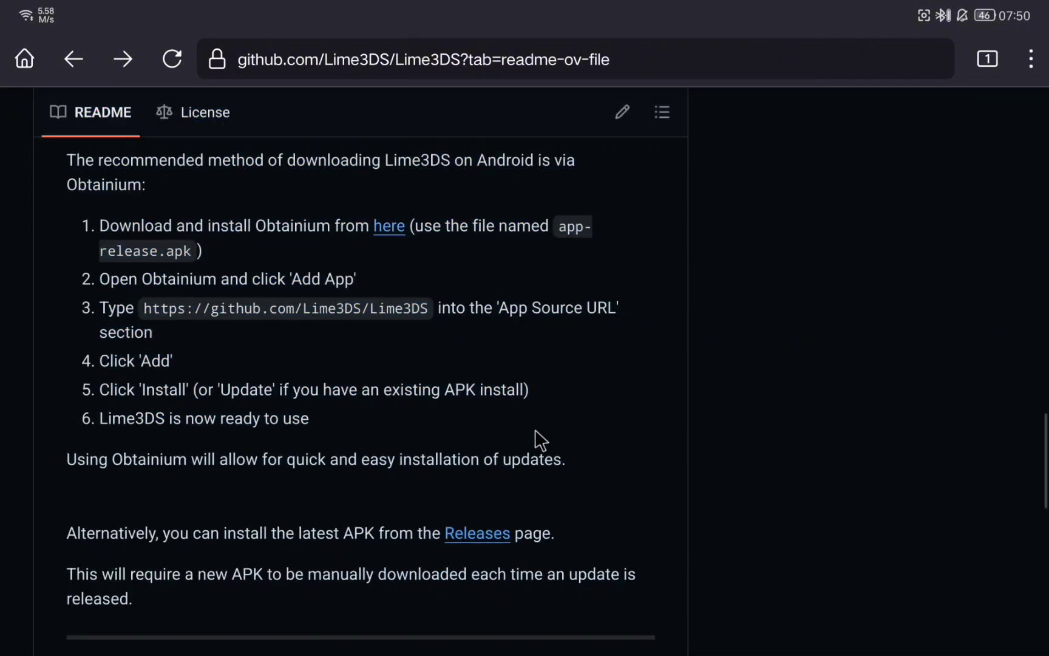
pyautogui.scroll(1, 535, 429)
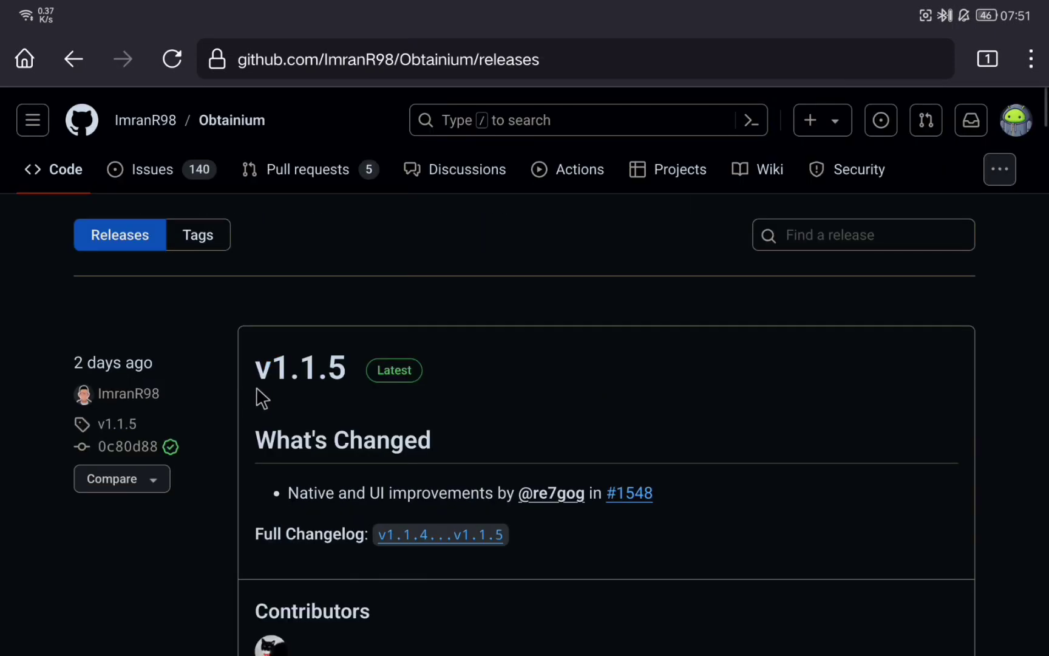
pyautogui.scroll(-5, 555, 415)
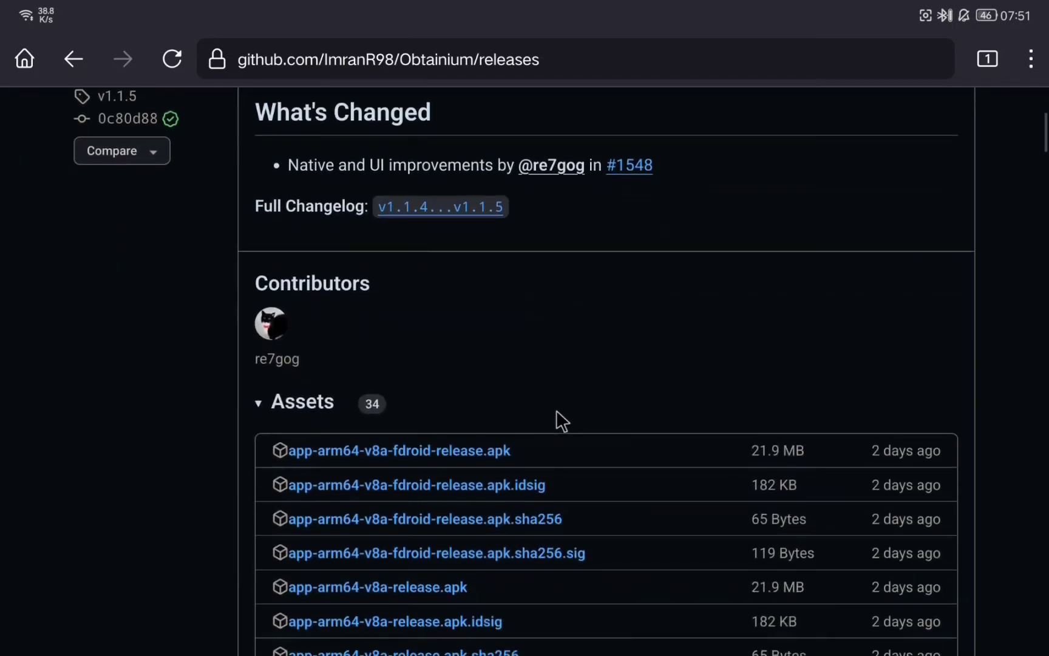
pyautogui.scroll(-1, 539, 425)
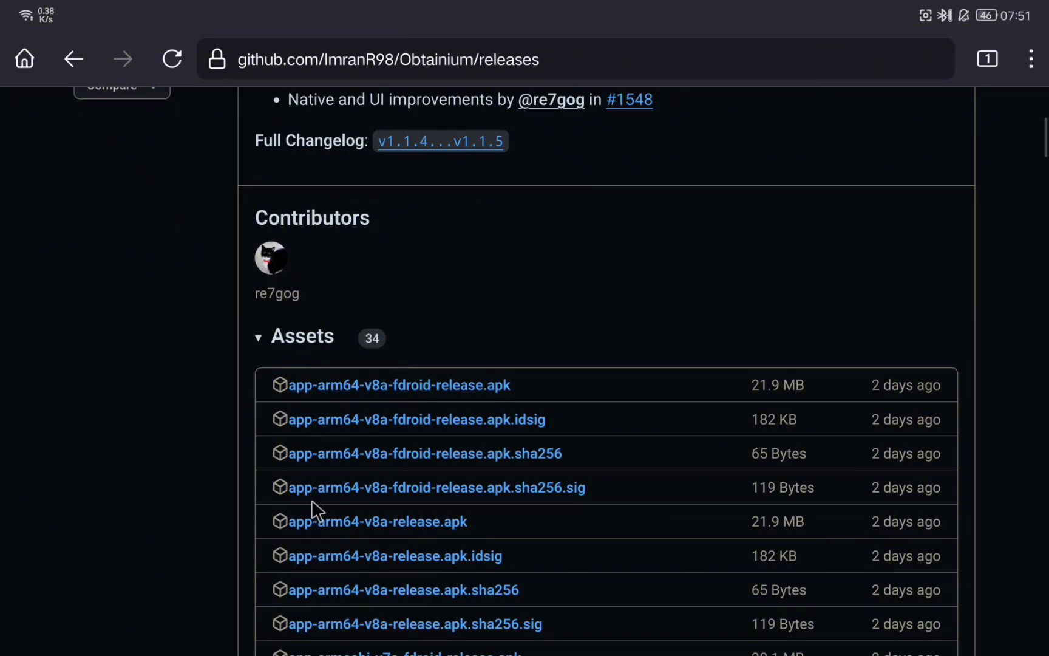
pyautogui.click(423, 526)
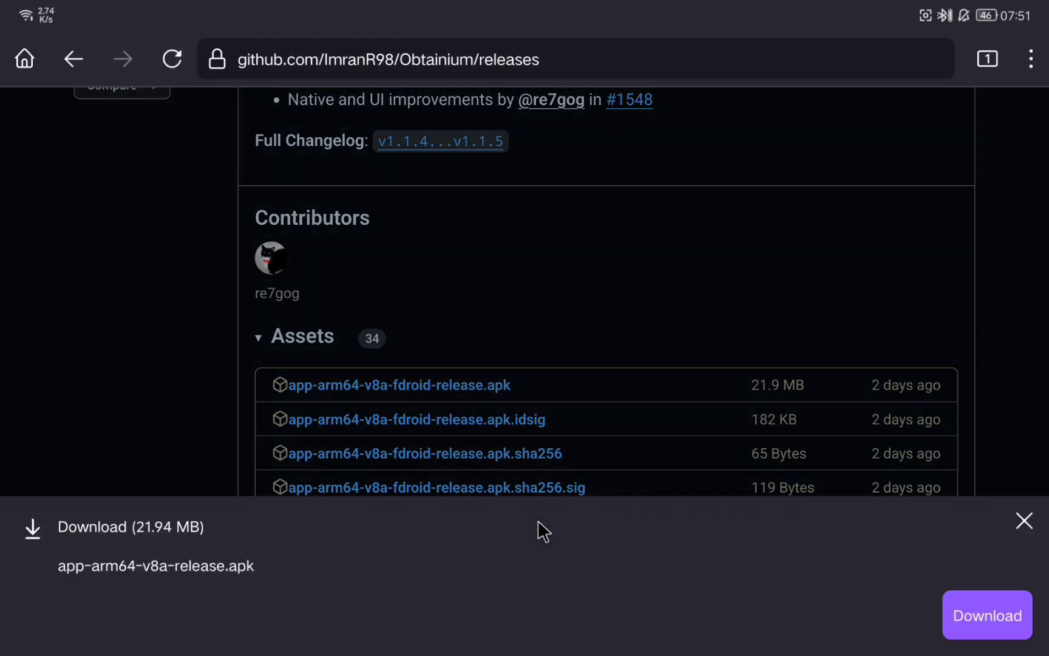
pyautogui.click(988, 615)
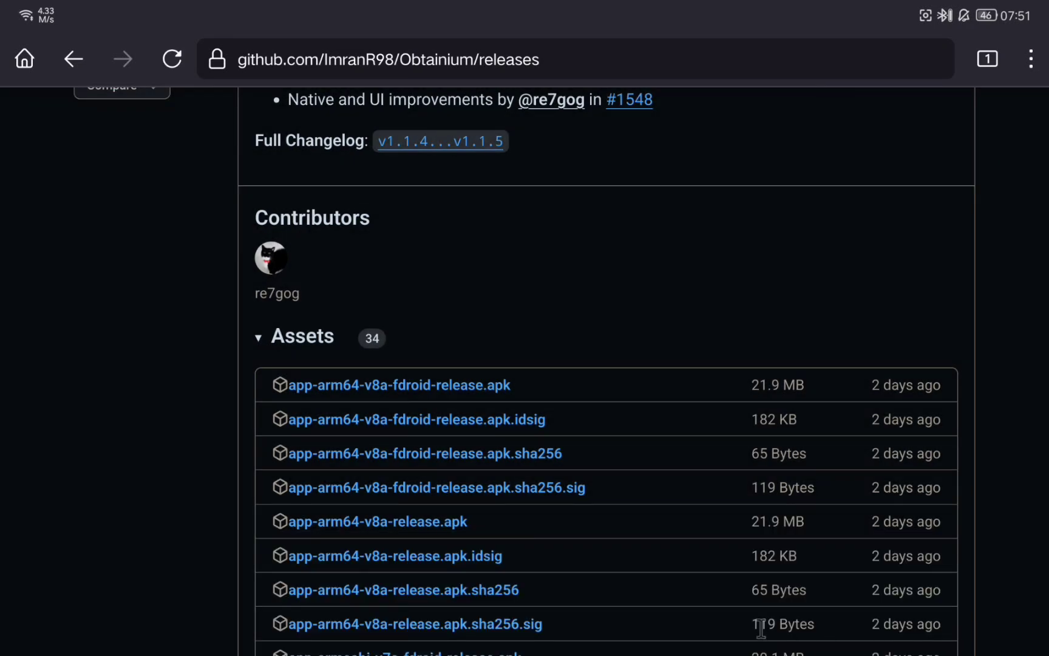
pyautogui.click(965, 626)
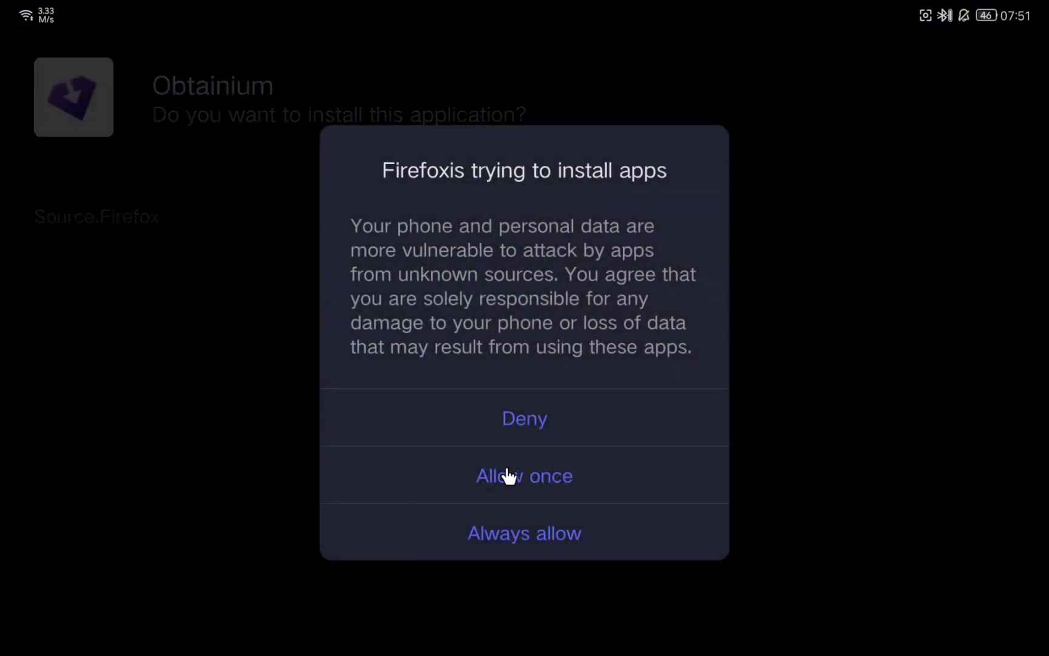
pyautogui.click(509, 476)
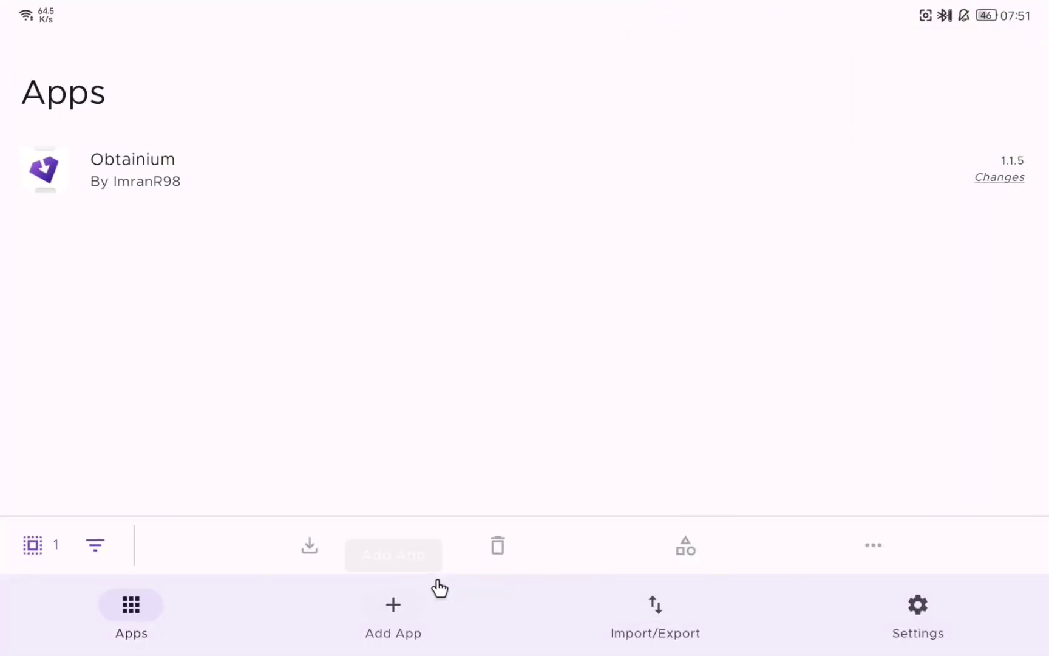
pyautogui.click(394, 606)
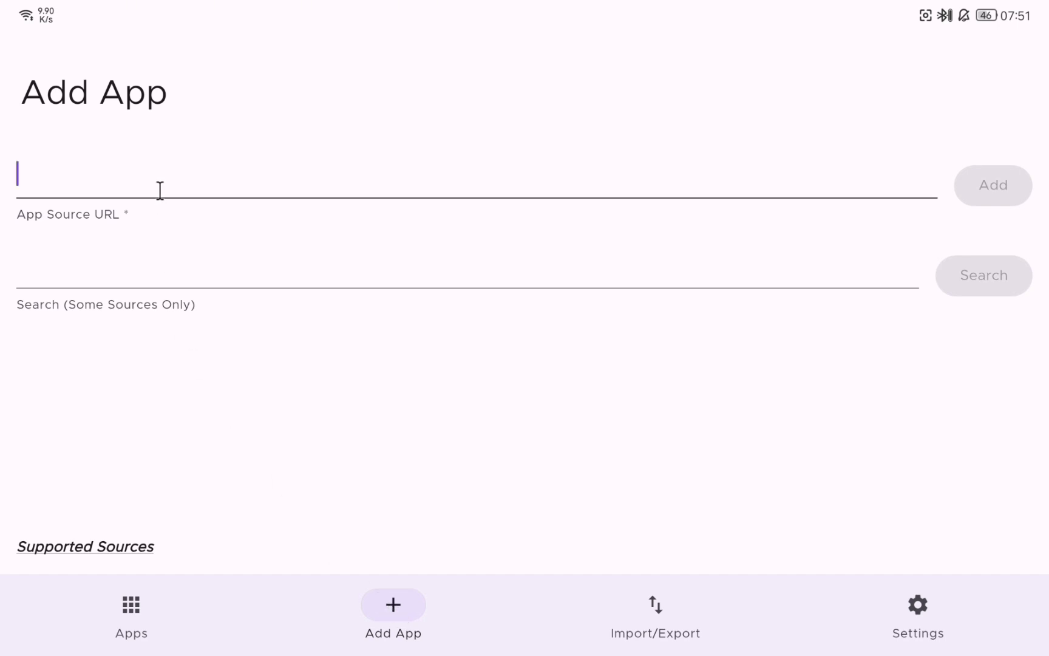
pyautogui.hotkey('alt', 'Tab')
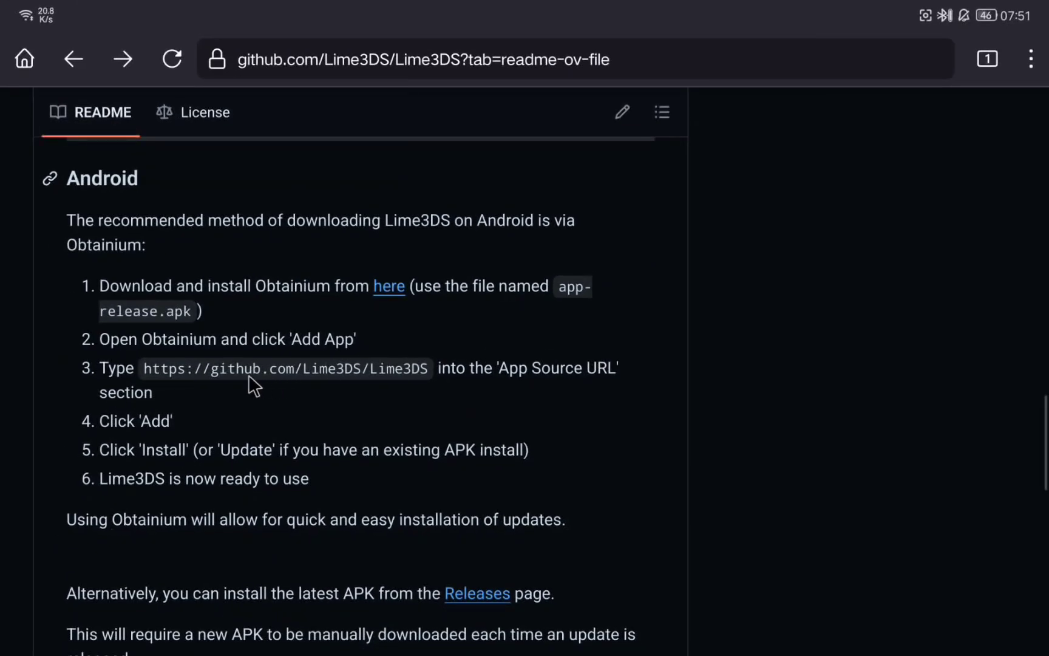
pyautogui.moveTo(145, 368); pyautogui.dragTo(405, 367)
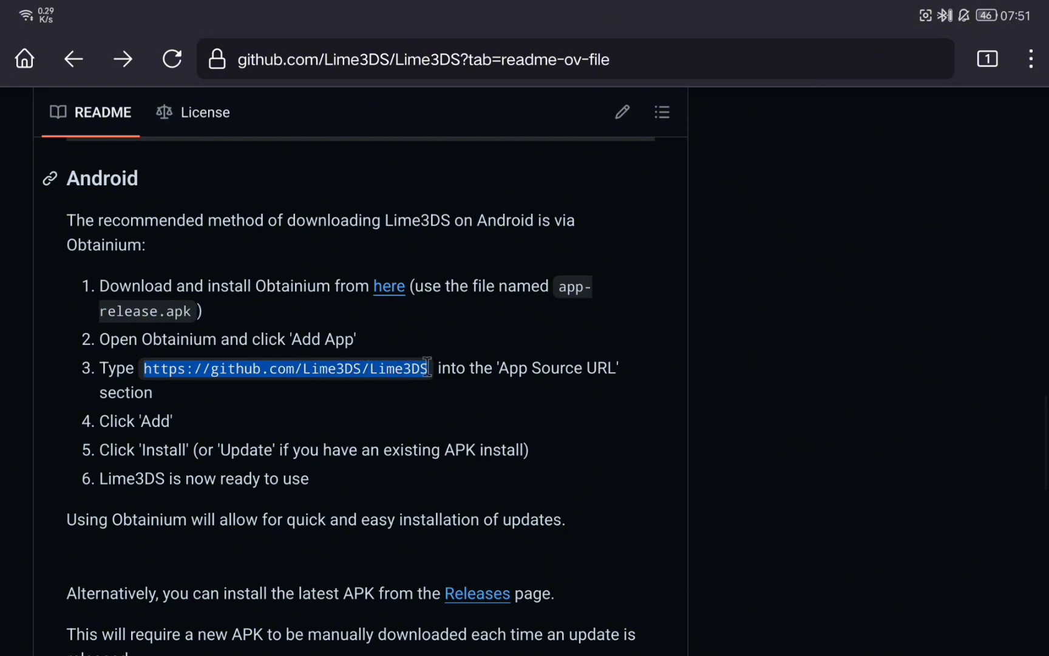
pyautogui.hotkey('alt', 'Tab')
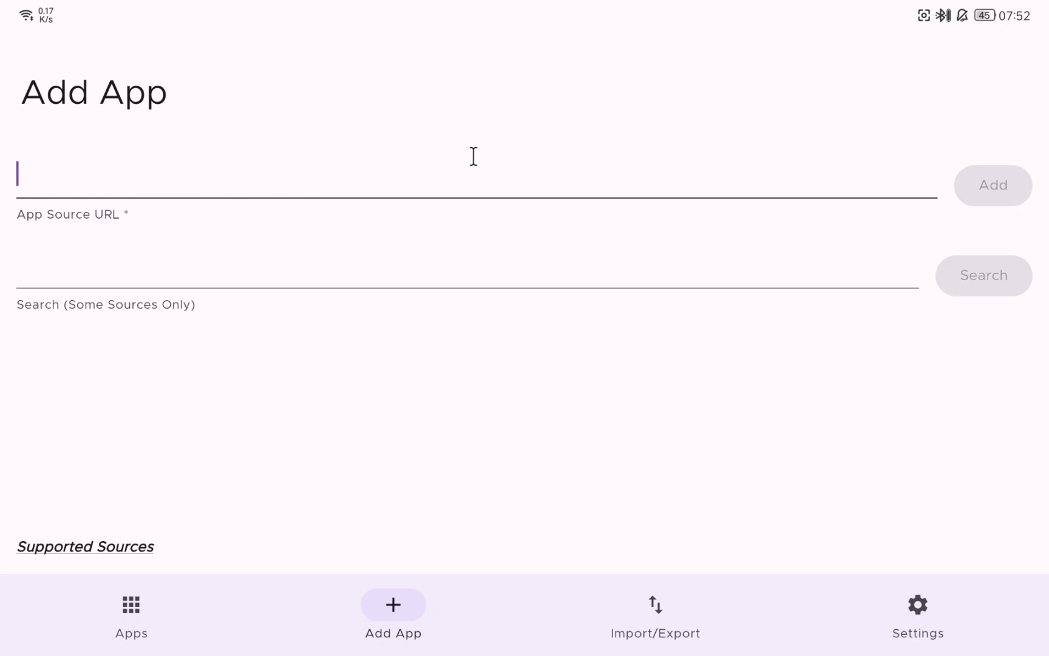
pyautogui.write('https://github.com/Lime3DS/Lime3DS')
pyautogui.click(932, 180)
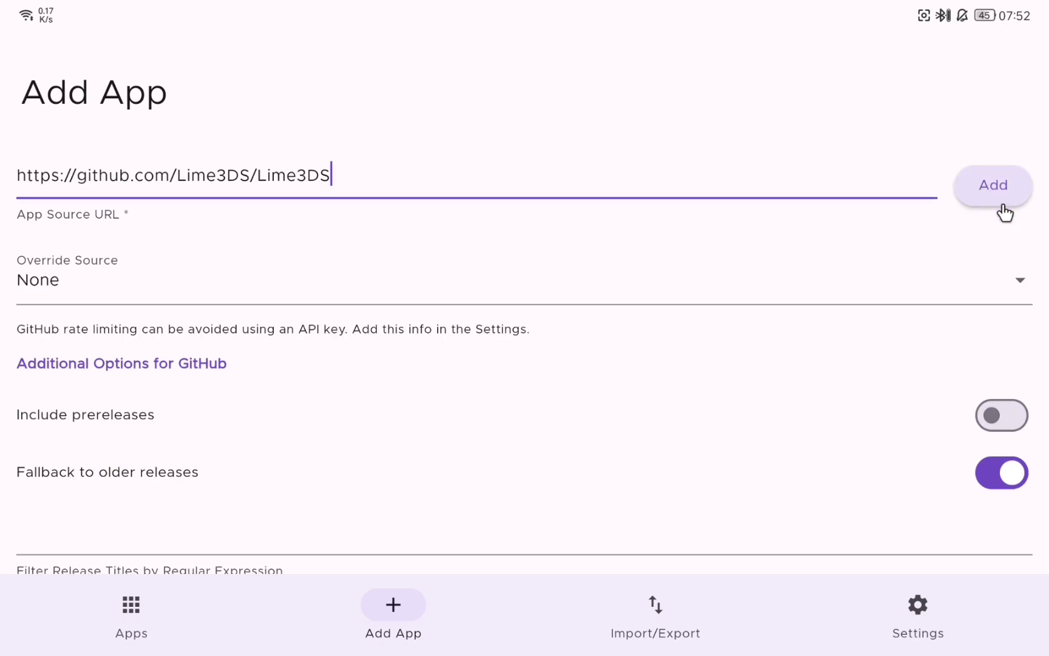
# - Add Lime3DS in Obtainium and install it after allowing Obtainium to install unknown apps
pyautogui.click(1003, 184)
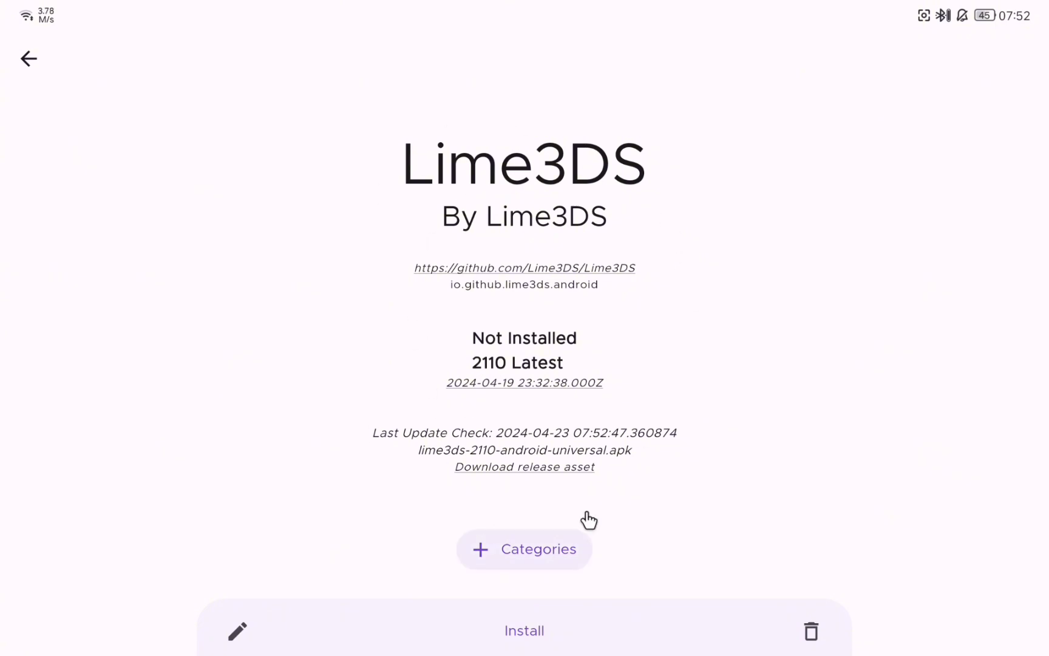
pyautogui.click(560, 634)
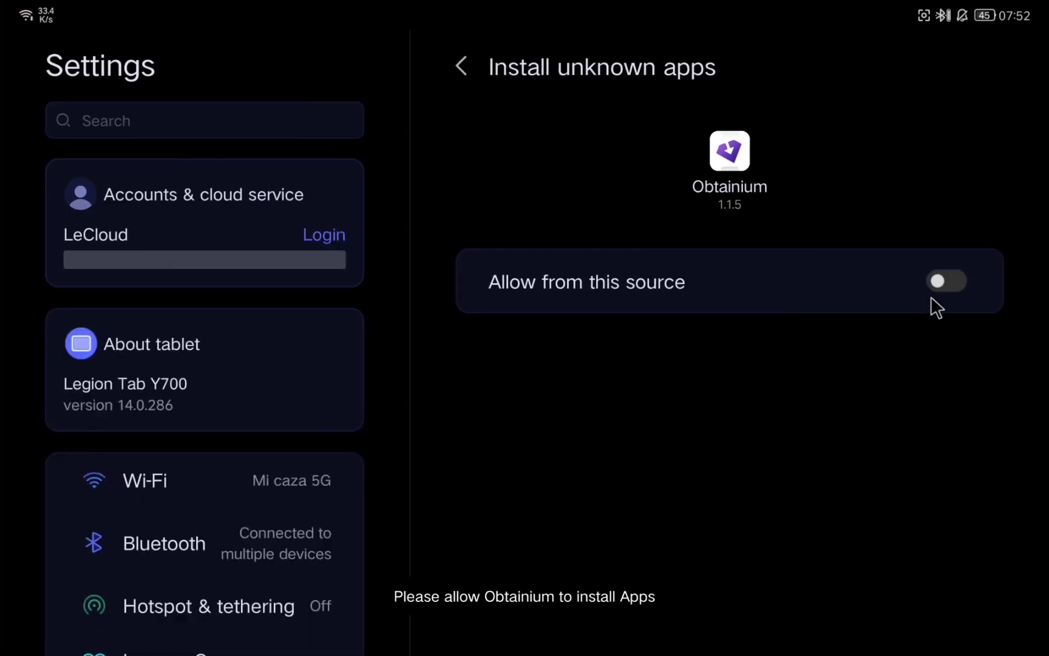
pyautogui.press('Escape')
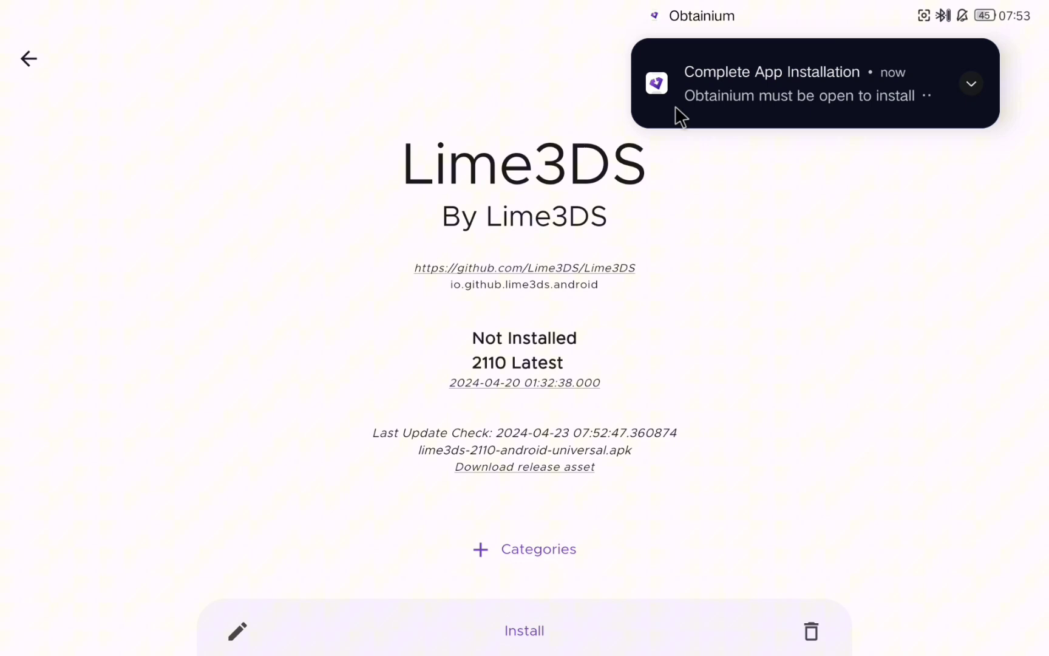
pyautogui.click(526, 629)
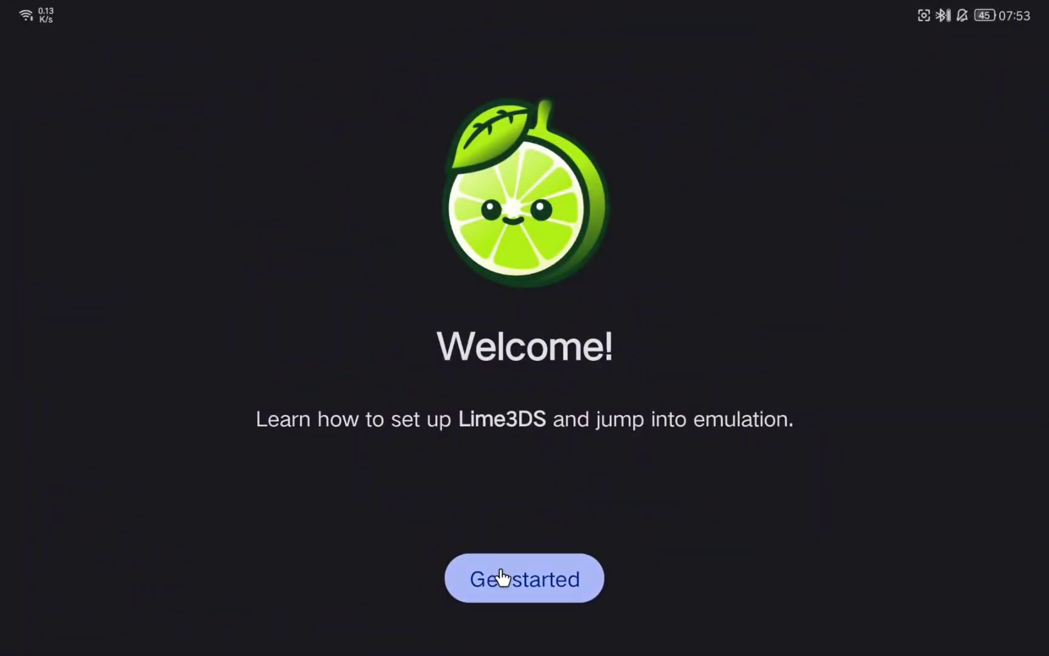
# - Grant Lime3DS microphone and camera access with Allow While Using in the setup wizard
pyautogui.click(502, 578)
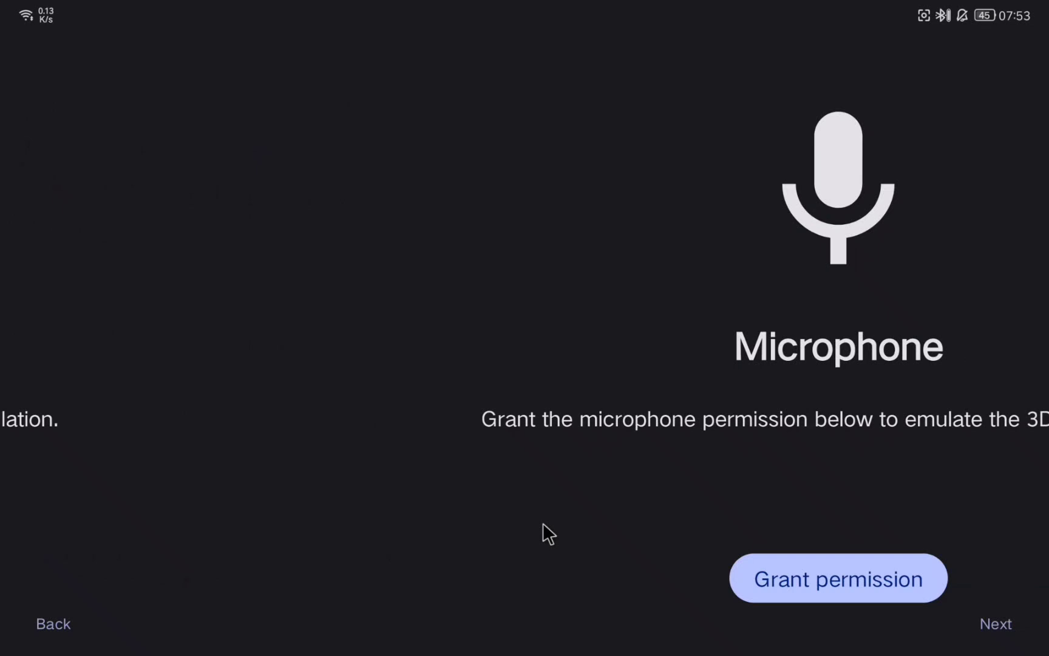
pyautogui.click(515, 577)
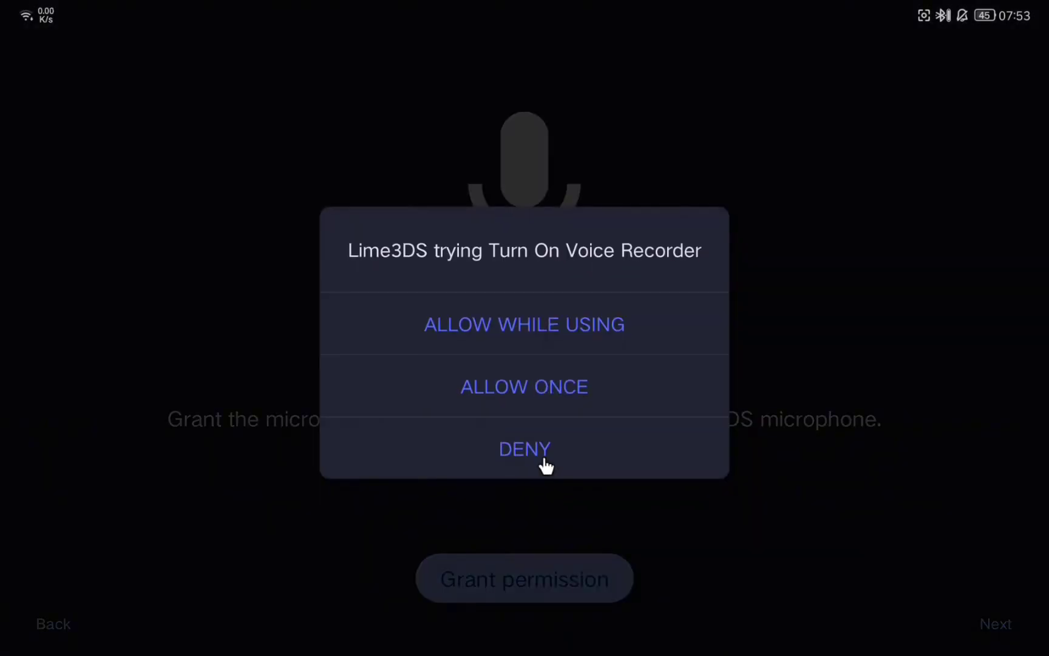
pyautogui.click(548, 344)
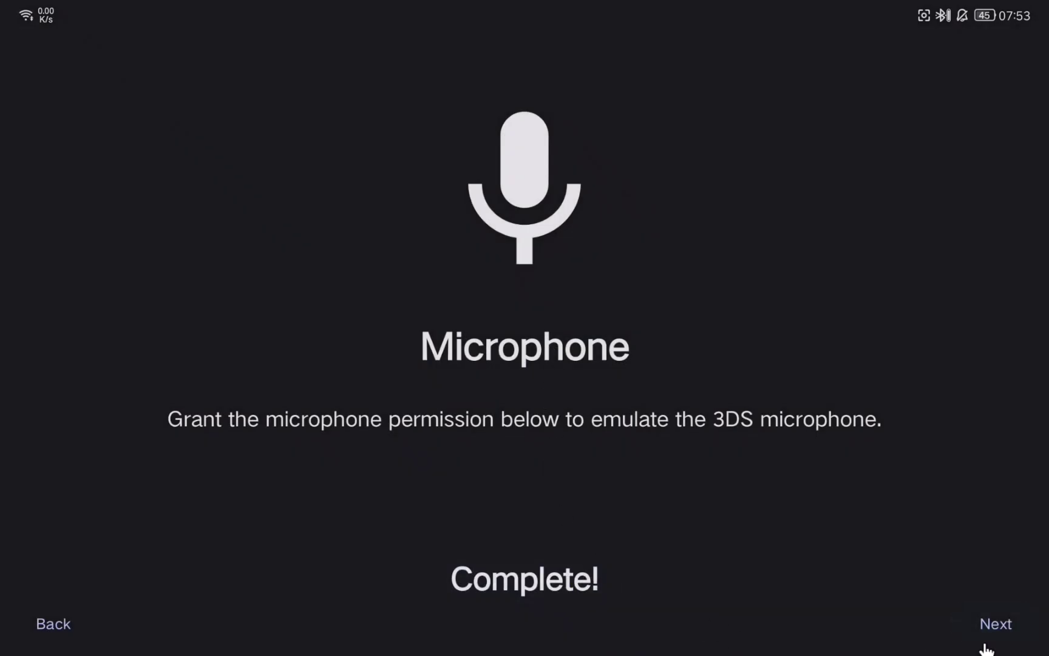
pyautogui.click(985, 647)
pyautogui.click(520, 553)
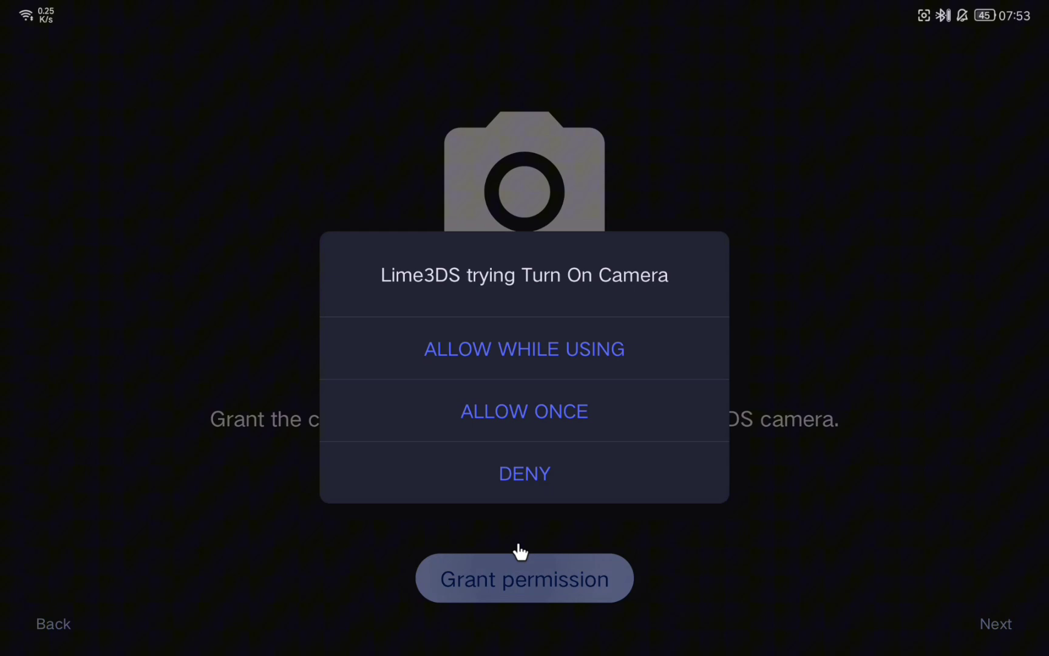
pyautogui.click(546, 348)
pyautogui.click(980, 630)
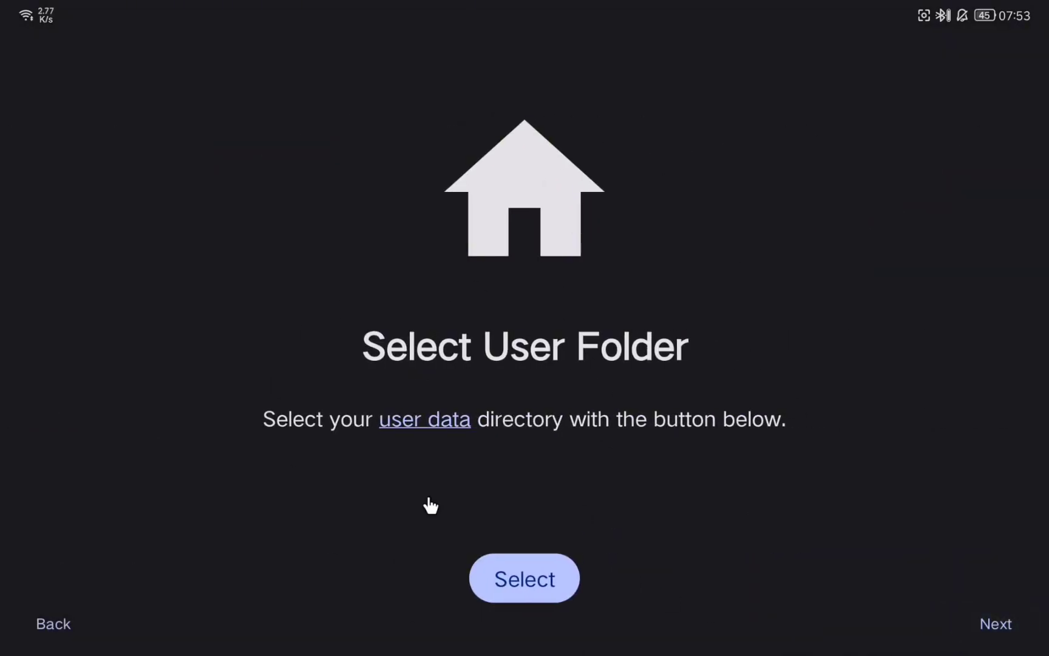
# - Set the Lime3DS user data folder to android > ROMS > 3DS
pyautogui.click(535, 572)
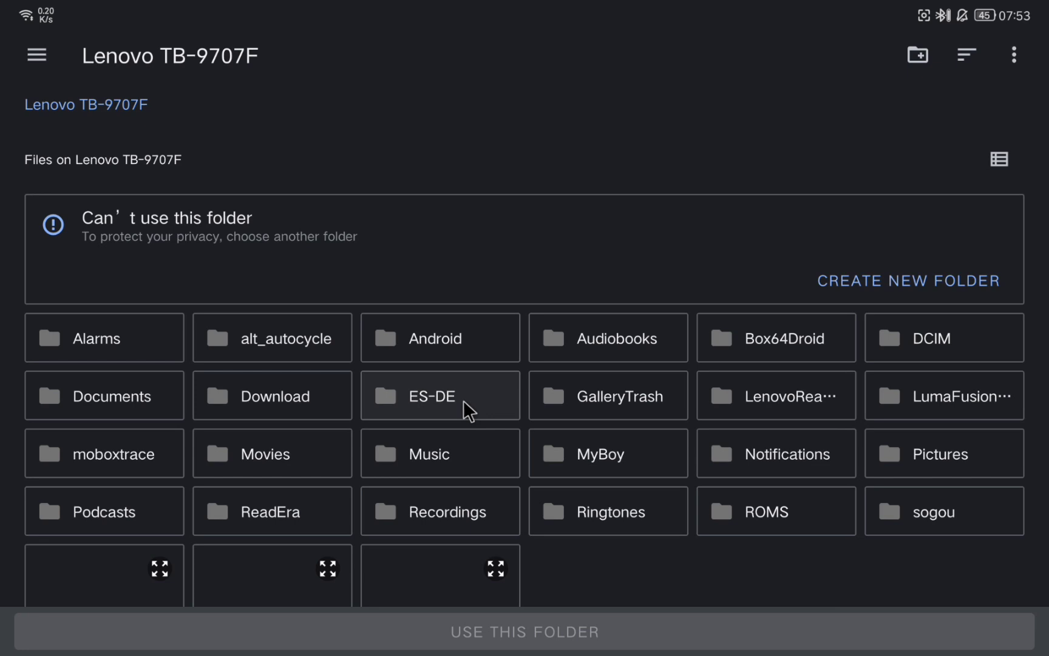
pyautogui.click(40, 61)
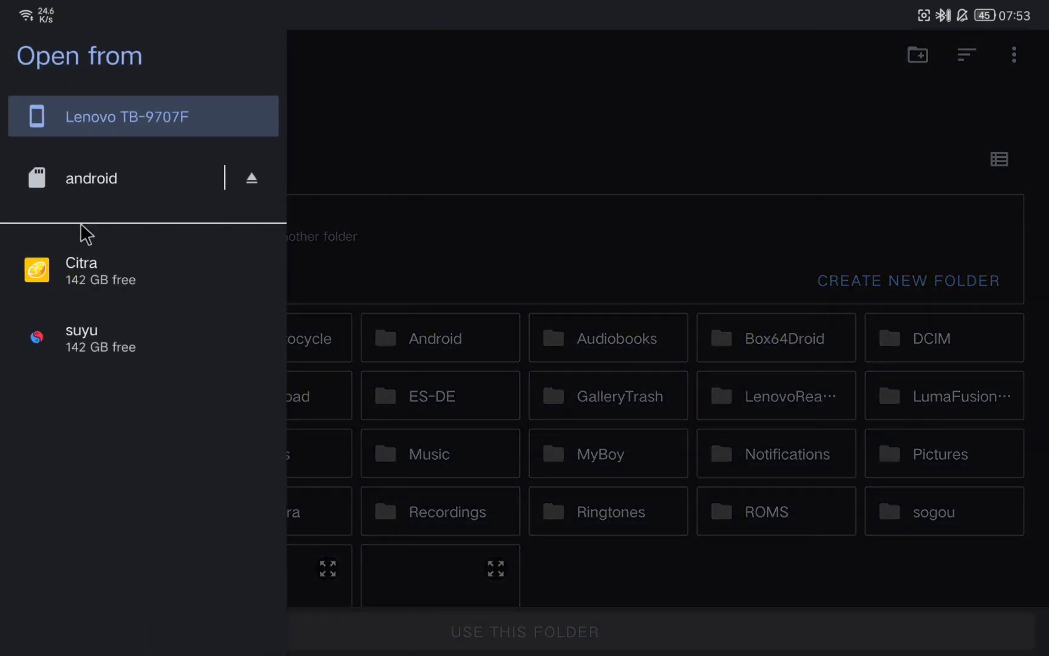
pyautogui.click(97, 177)
pyautogui.click(574, 471)
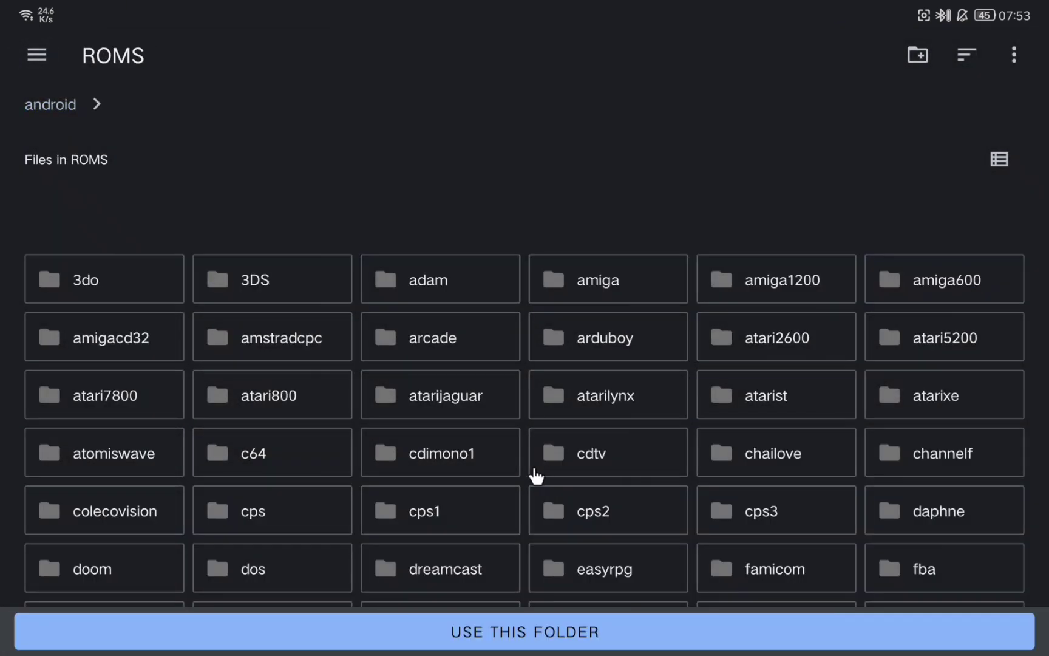
pyautogui.click(525, 631)
pyautogui.press('Return')
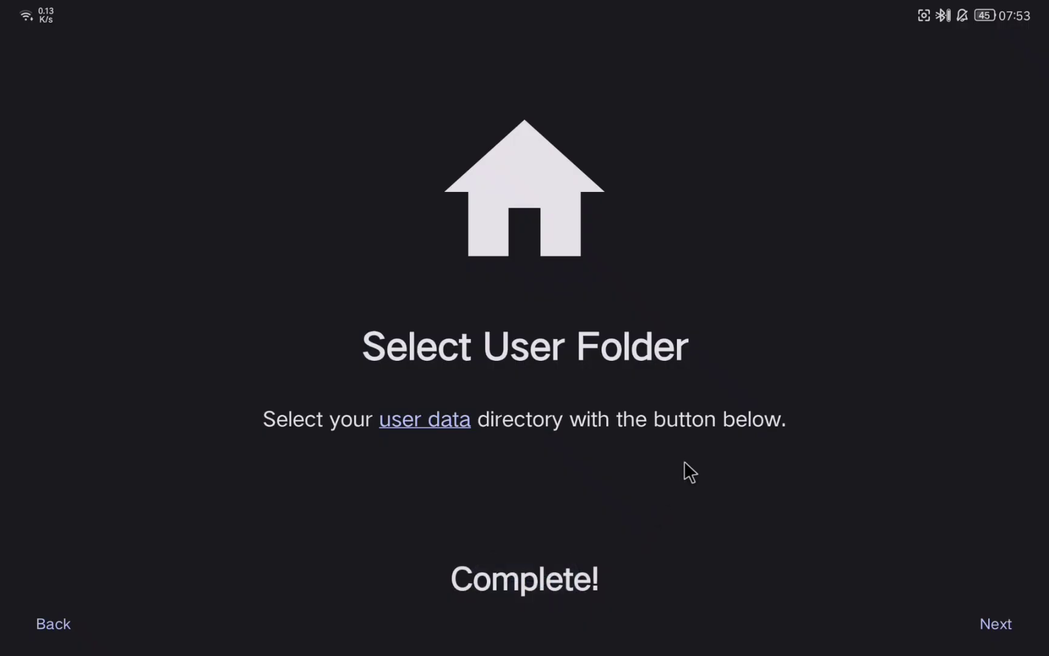
# - Add the ROMS/3DS folder as the games folder and allow Lime3DS access to it
pyautogui.click(997, 635)
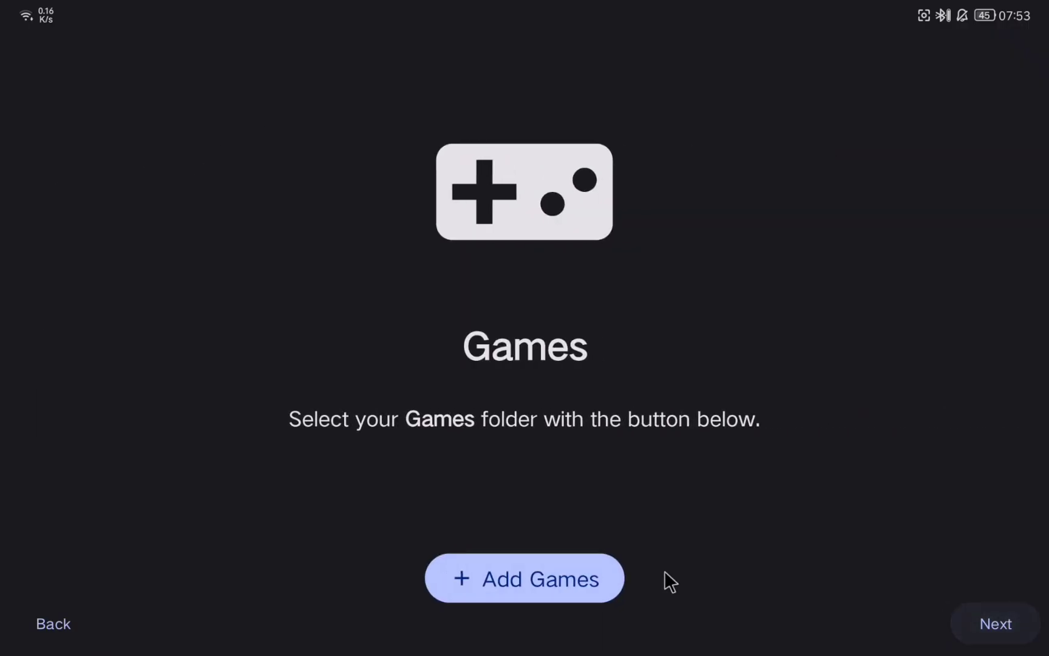
pyautogui.click(552, 604)
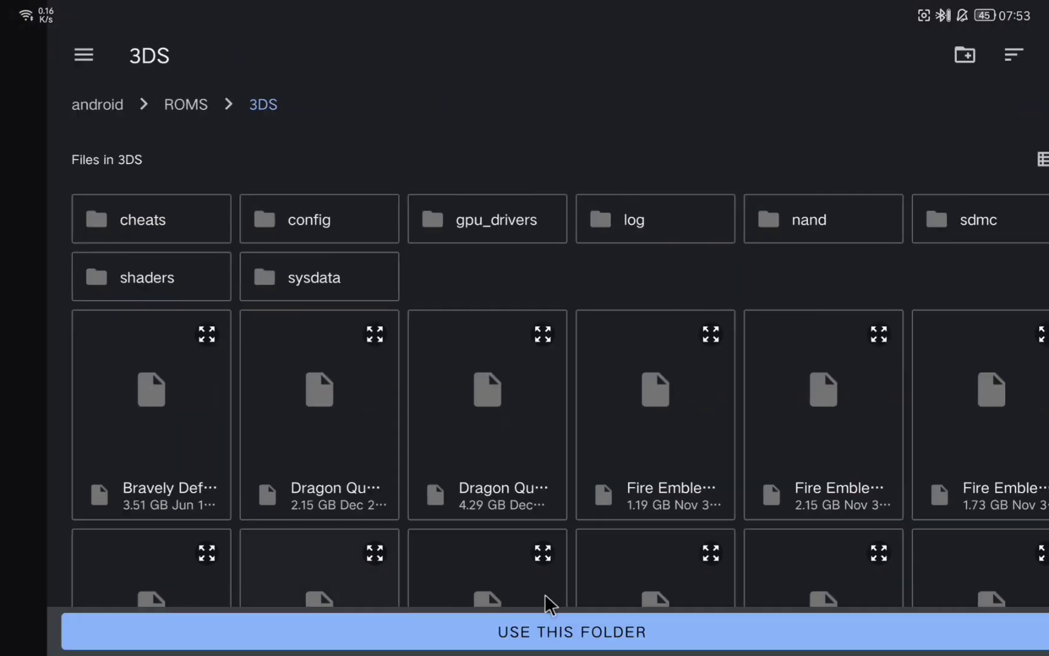
pyautogui.click(456, 644)
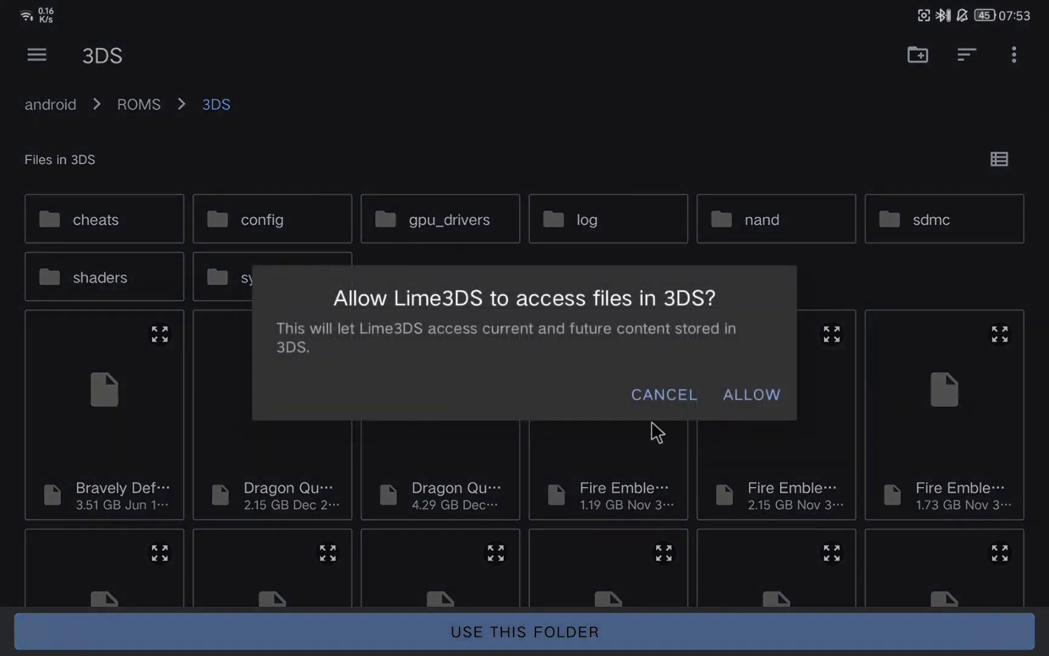
pyautogui.click(737, 396)
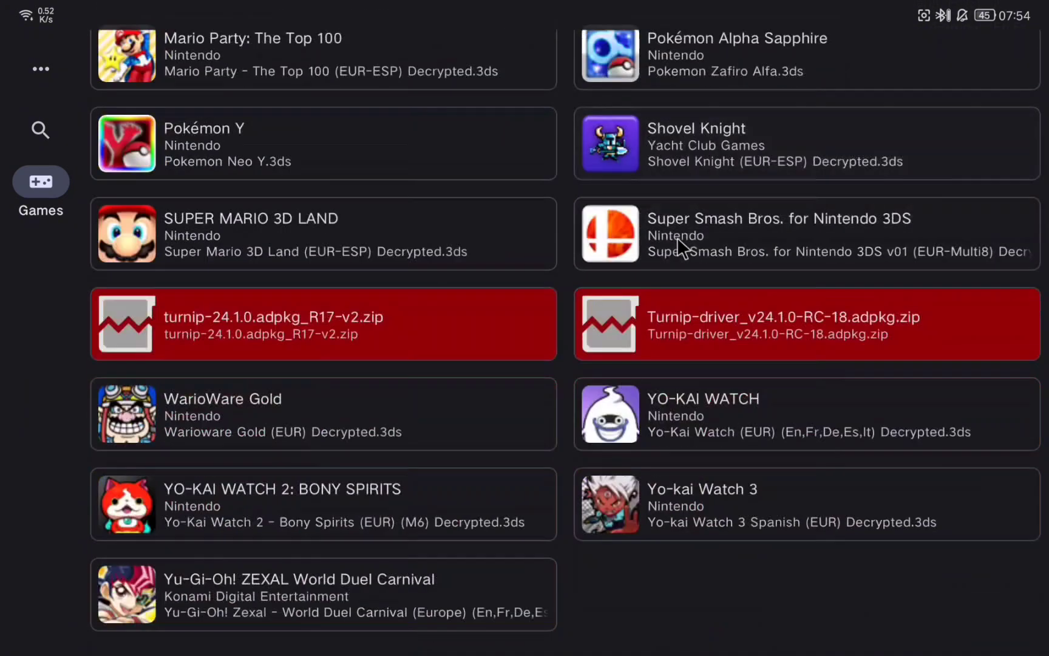
# - Review the General and System settings, with region EUR, language Spanish and country Spain
pyautogui.scroll(10, 654, 139)
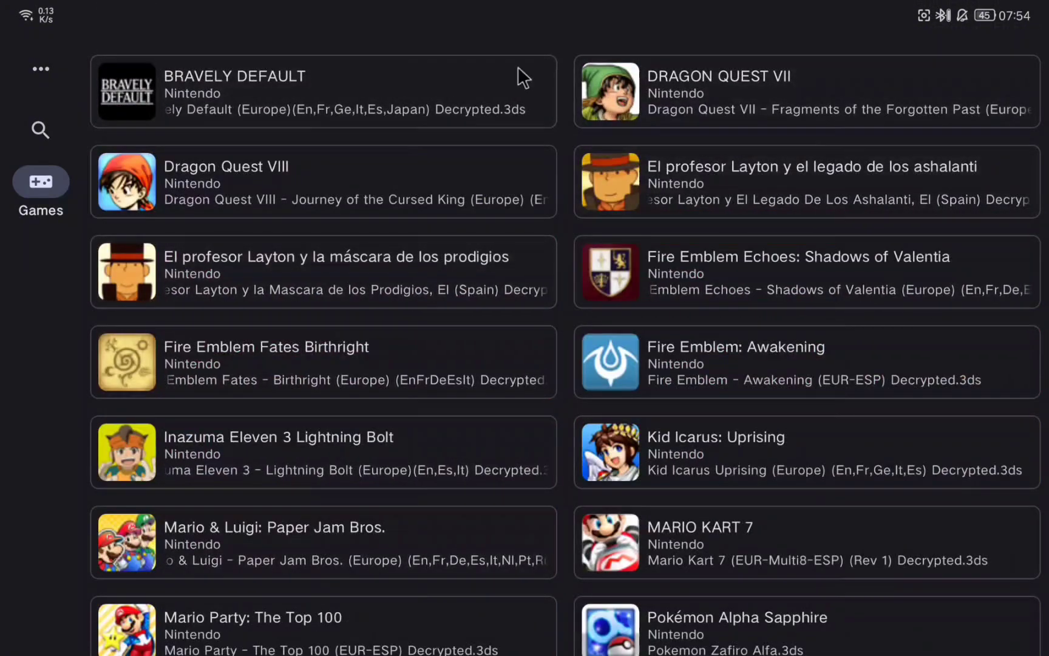
pyautogui.click(54, 87)
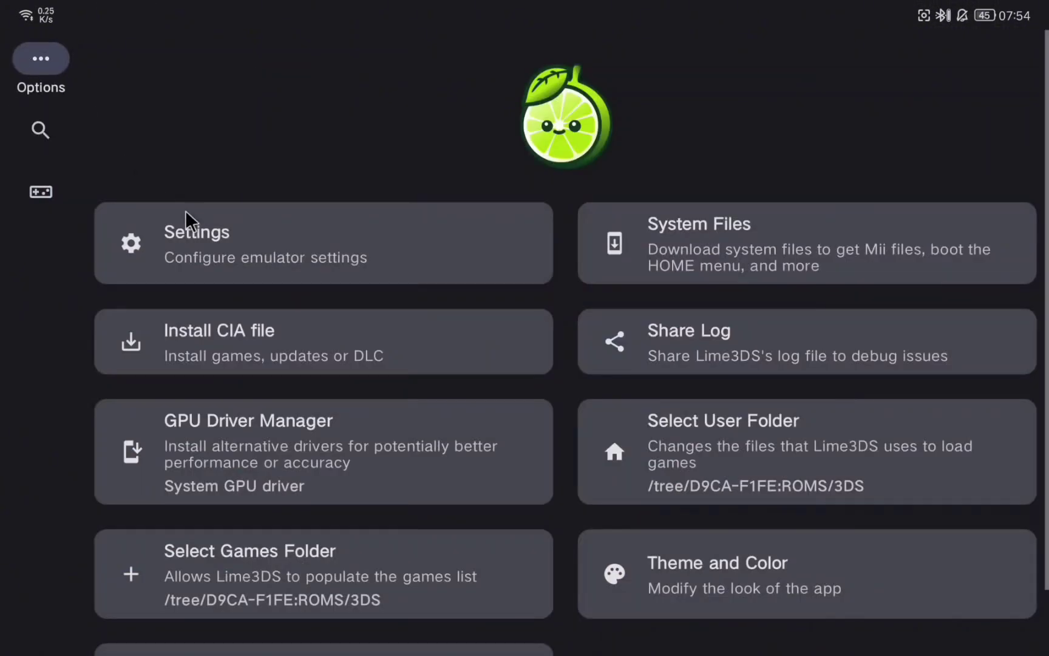
pyautogui.click(266, 238)
pyautogui.click(255, 200)
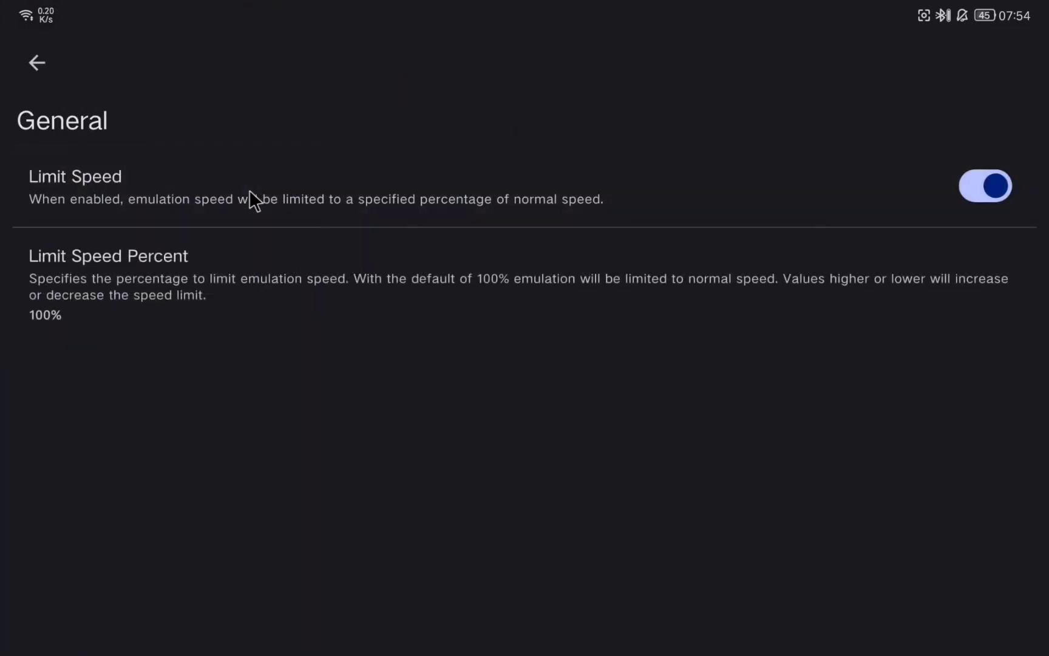
pyautogui.click(47, 65)
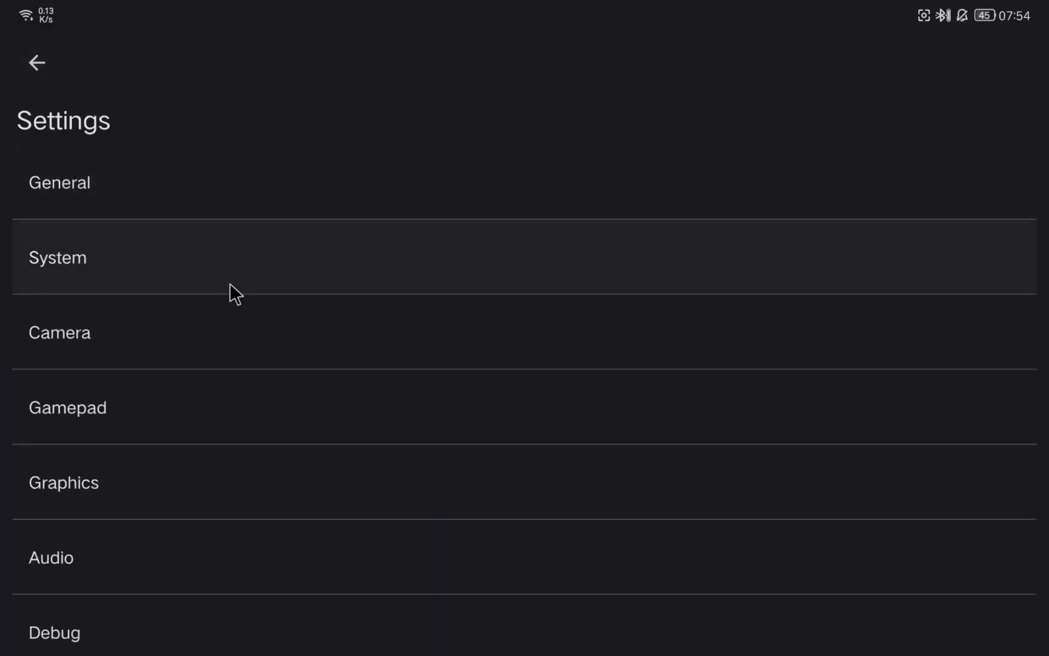
pyautogui.click(249, 267)
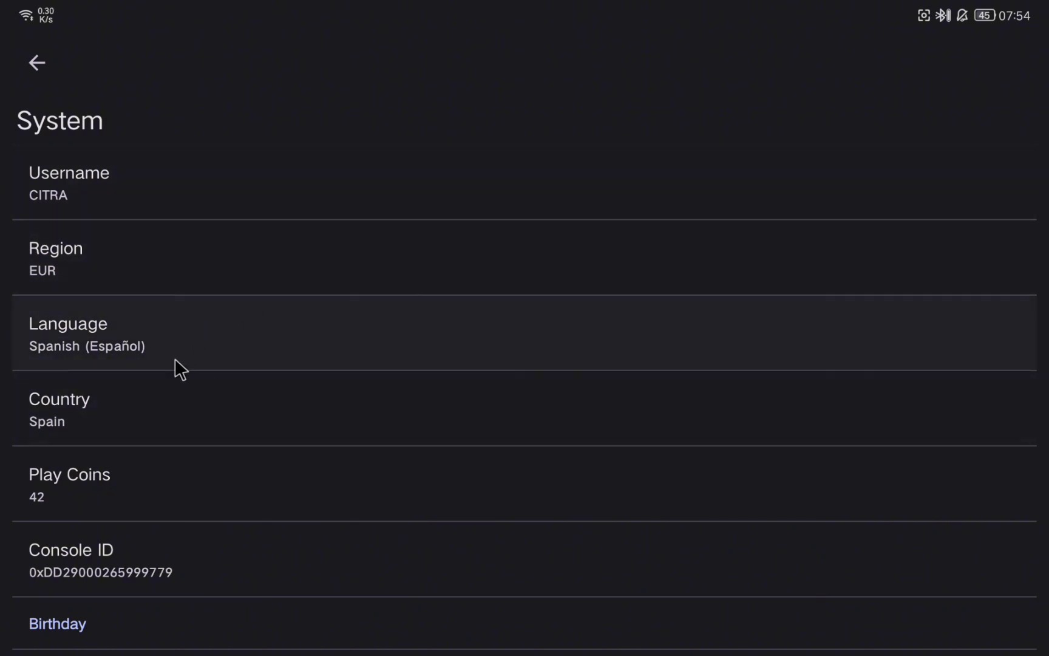
pyautogui.click(37, 64)
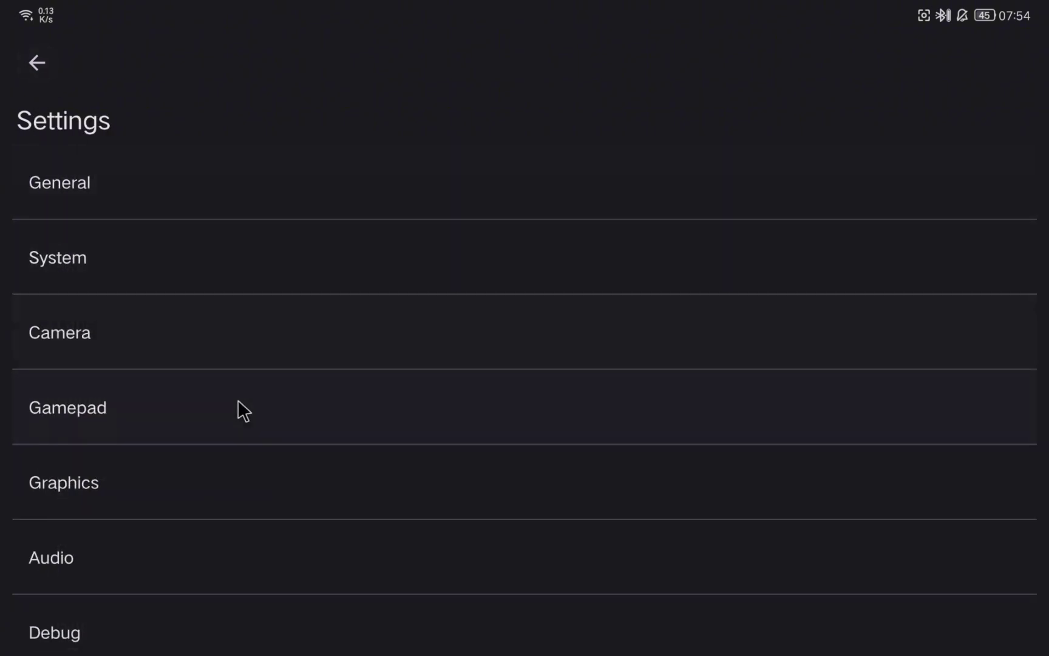
# - Keep Vulkan as the graphics API and confirm 3x internal resolution in Graphics settings
pyautogui.scroll(-1, 245, 419)
pyautogui.click(210, 425)
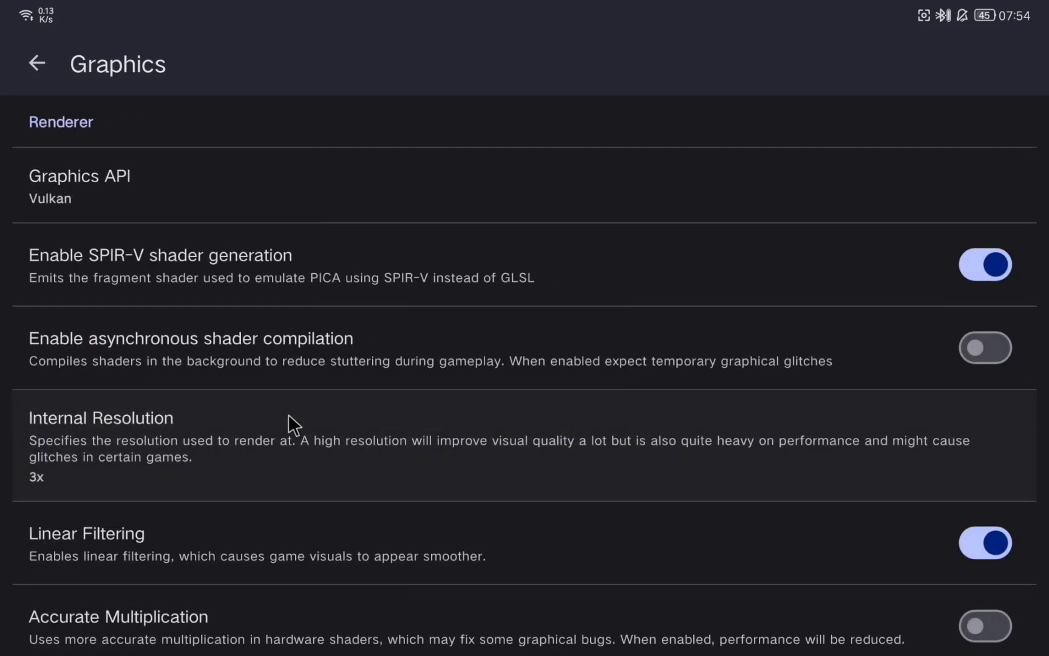
pyautogui.click(297, 195)
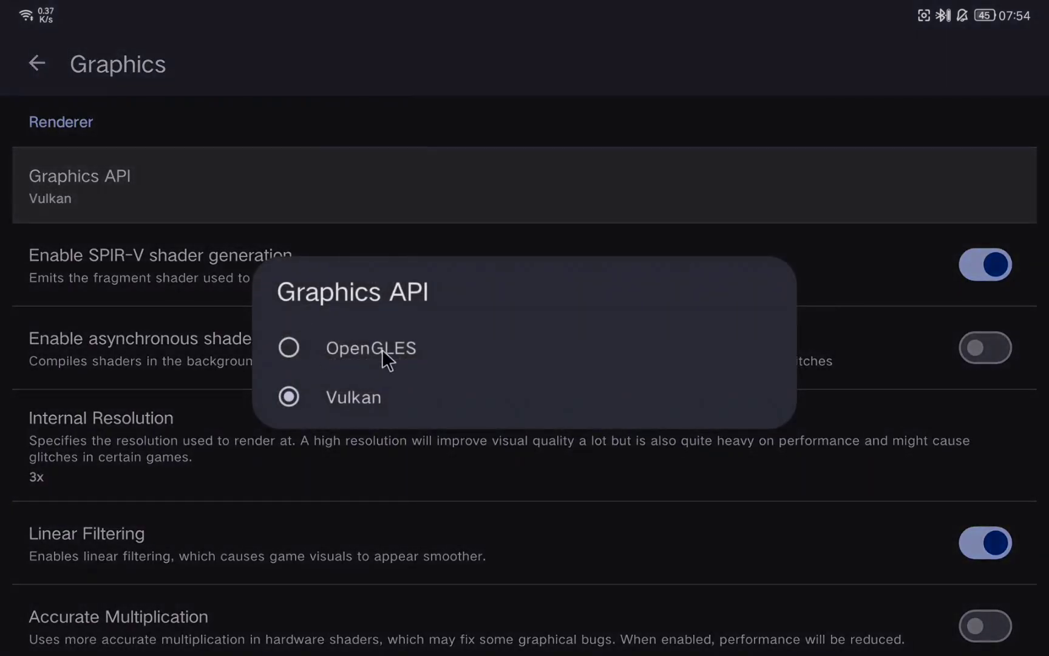
pyautogui.click(366, 403)
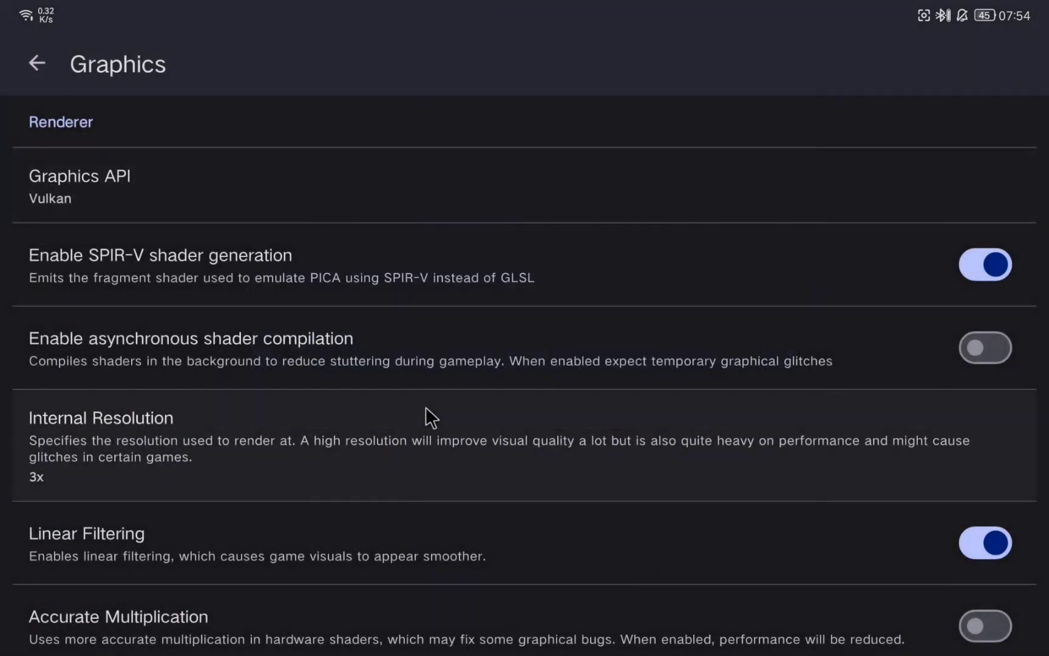
pyautogui.scroll(-3, 425, 407)
pyautogui.scroll(1, 426, 406)
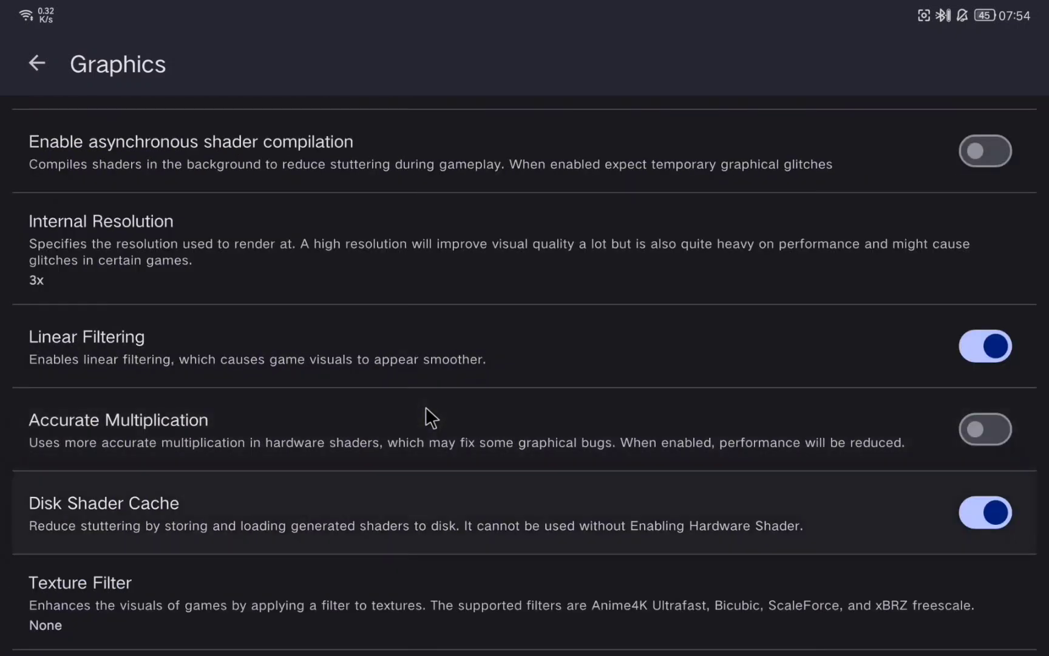
pyautogui.click(344, 286)
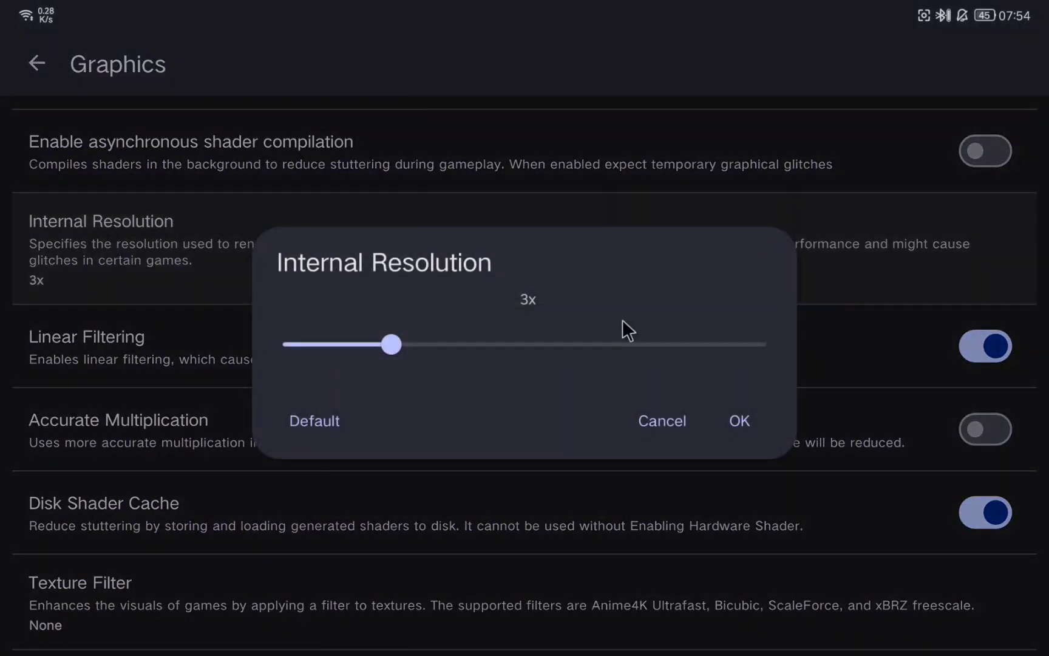
pyautogui.click(753, 424)
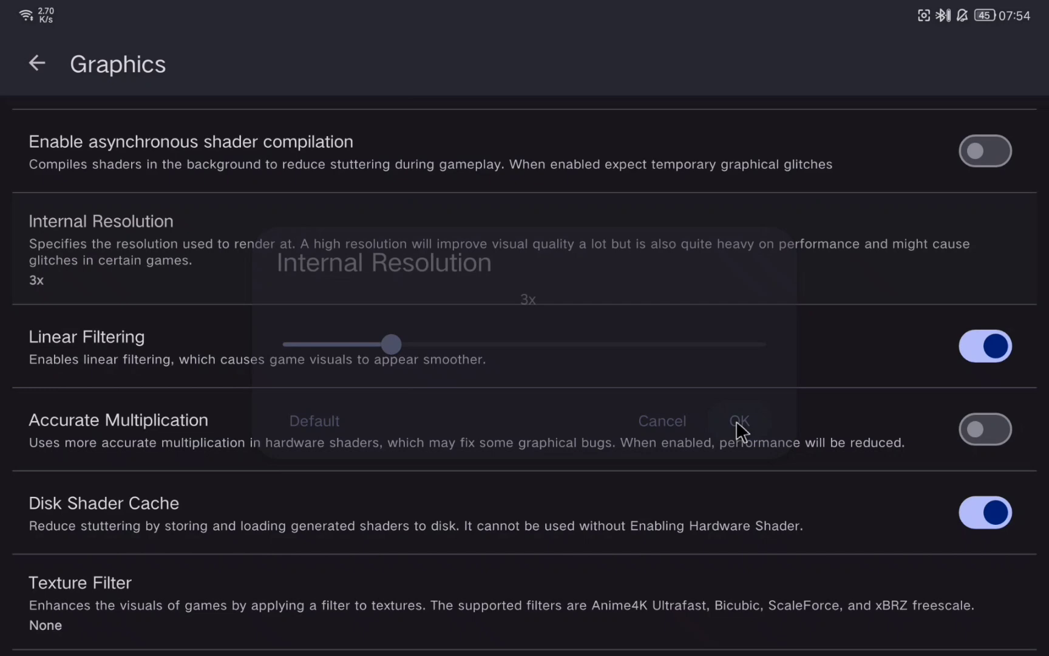
pyautogui.click(41, 63)
pyautogui.click(26, 66)
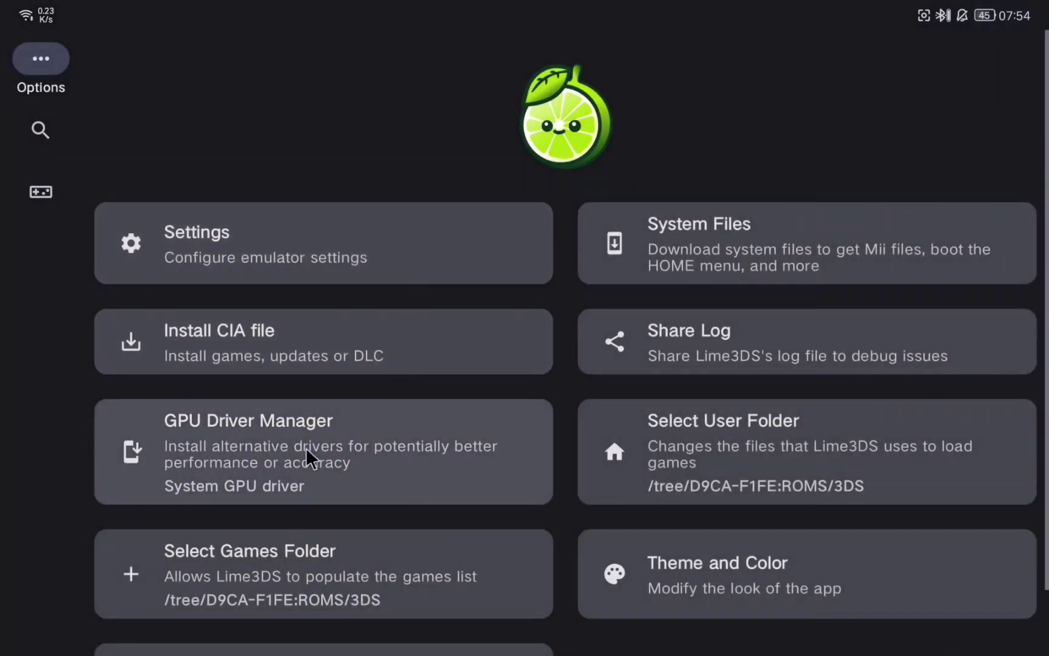
# - Check the GPU Driver Manager, leaving System GPU driver selected, and return to the games list
pyautogui.click(307, 449)
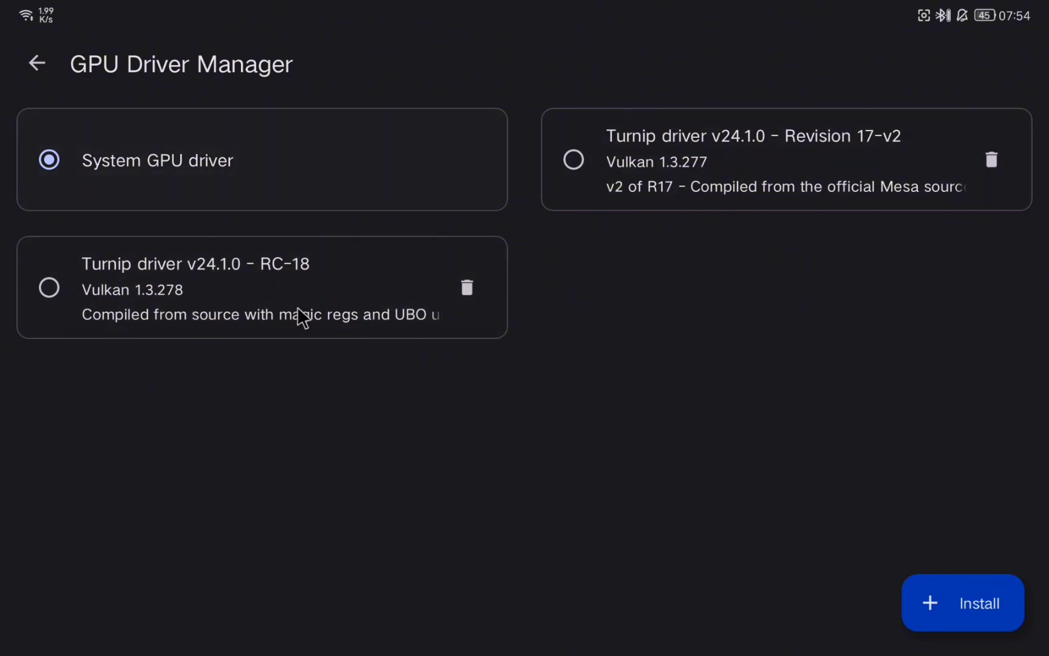
pyautogui.click(48, 64)
pyautogui.scroll(-2, 259, 397)
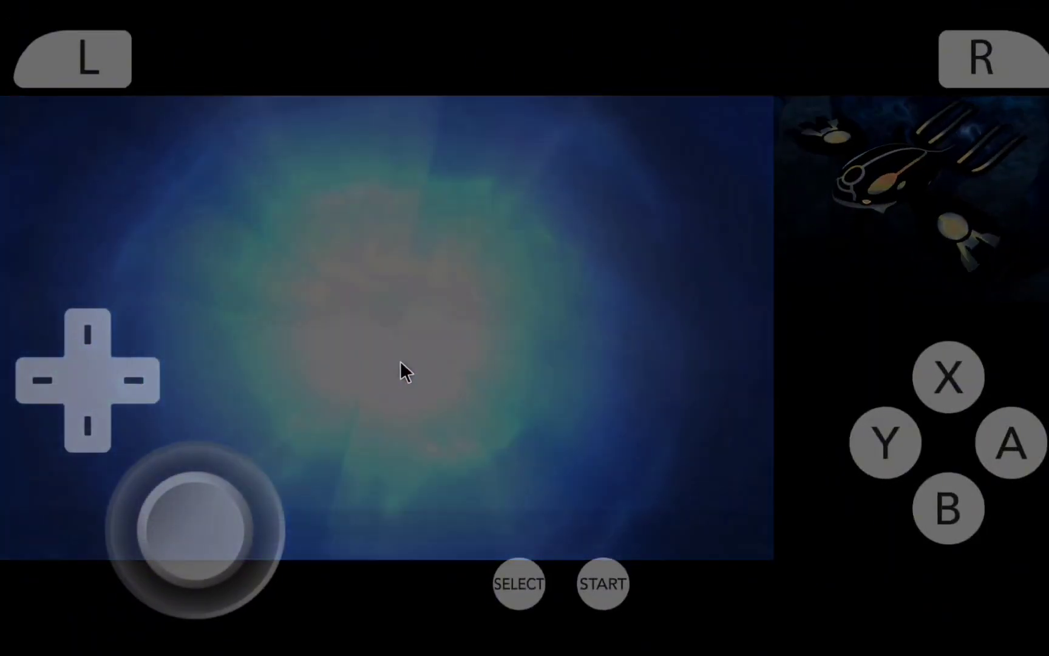
# - Resume Pokémon Alpha Sapphire and advance the professor's introduction dialogue
pyautogui.press('Escape')
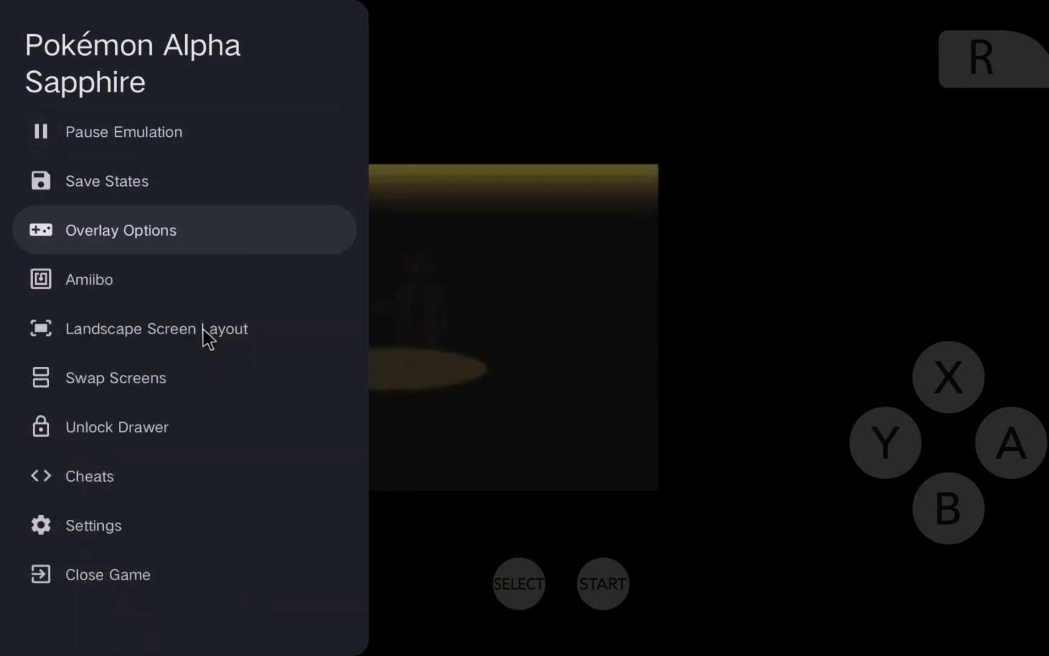
pyautogui.click(279, 428)
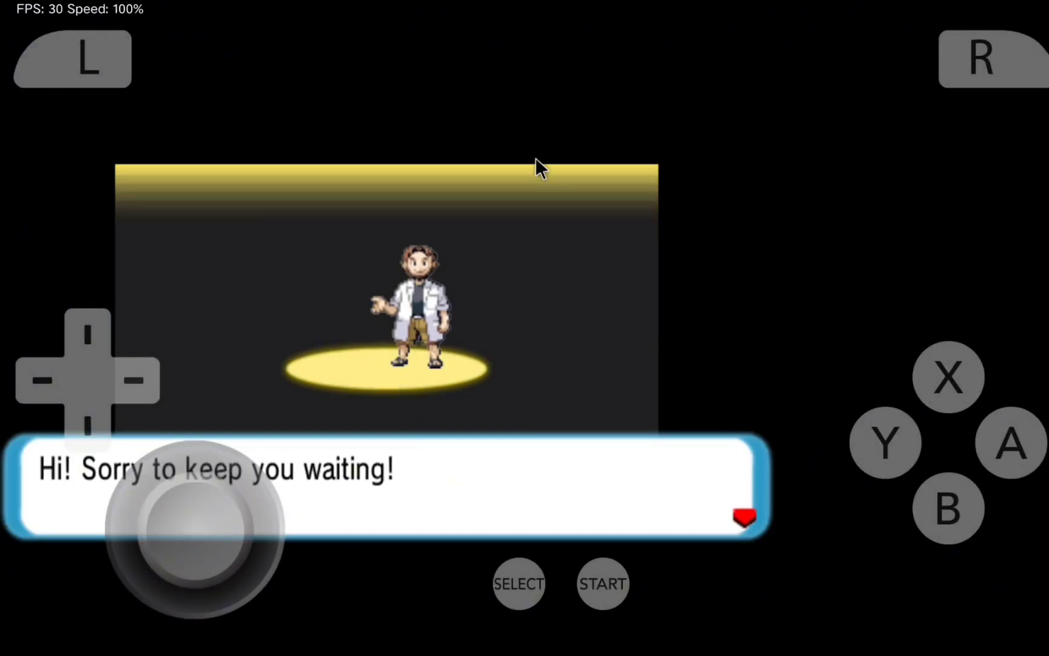
pyautogui.click(1002, 423)
pyautogui.click(1002, 424)
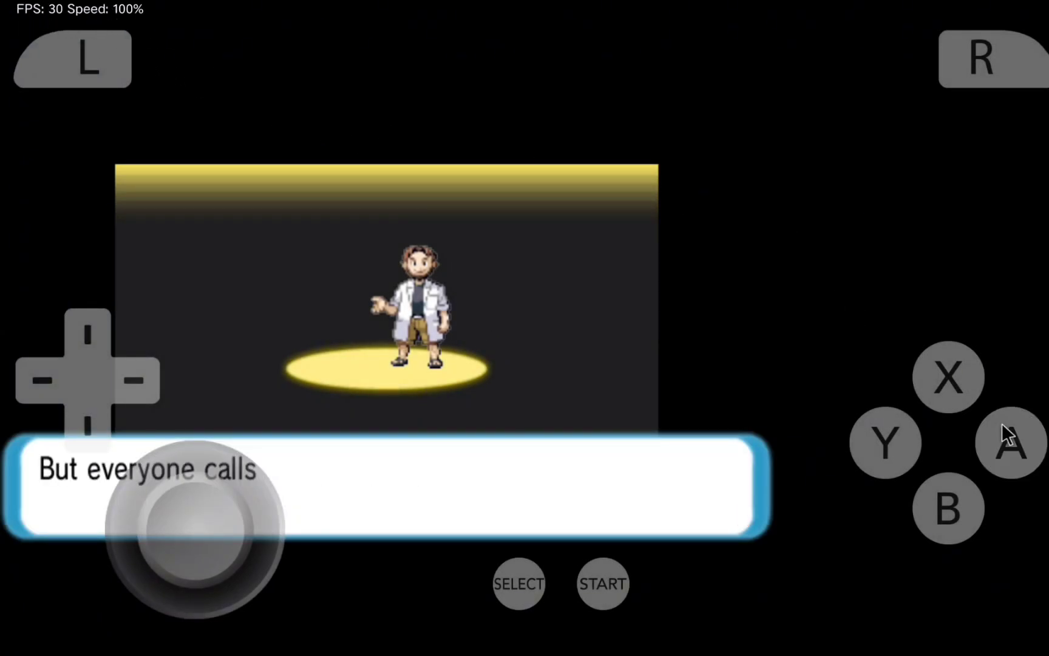
pyautogui.click(994, 420)
# - Uncheck Show Overlay in Overlay Options to hide the on-screen controls
pyautogui.press('Escape')
pyautogui.click(145, 238)
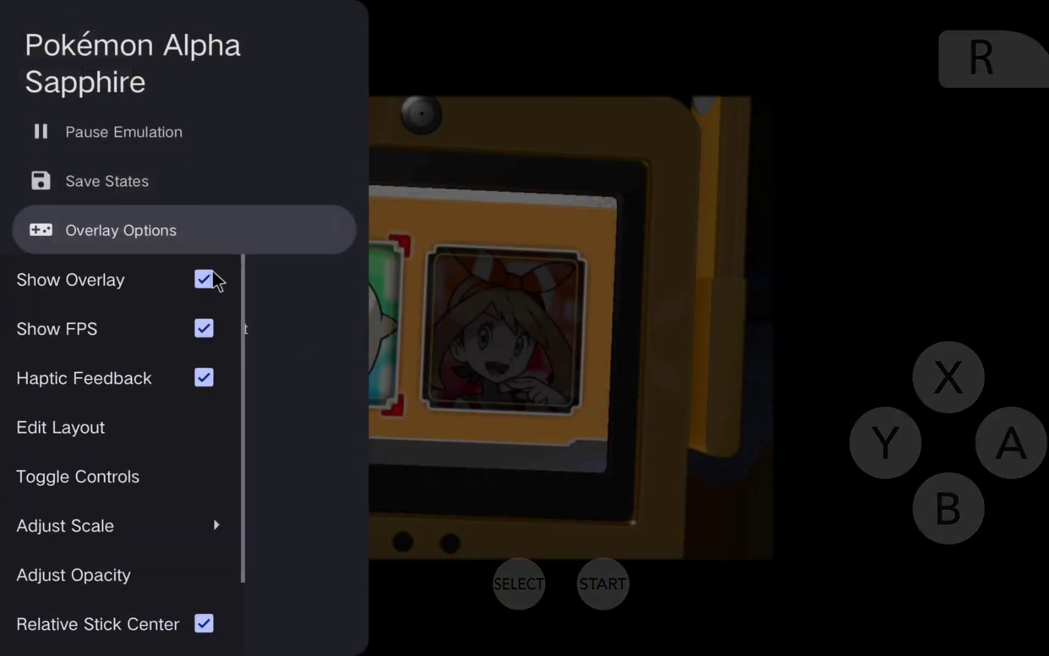
pyautogui.click(204, 280)
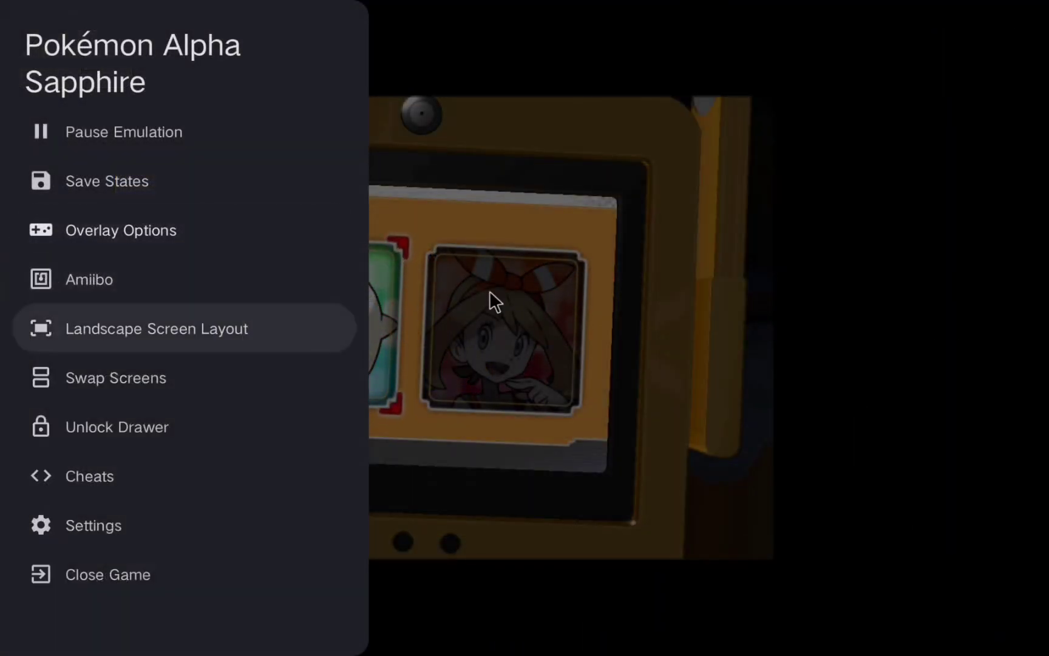
pyautogui.press('Escape')
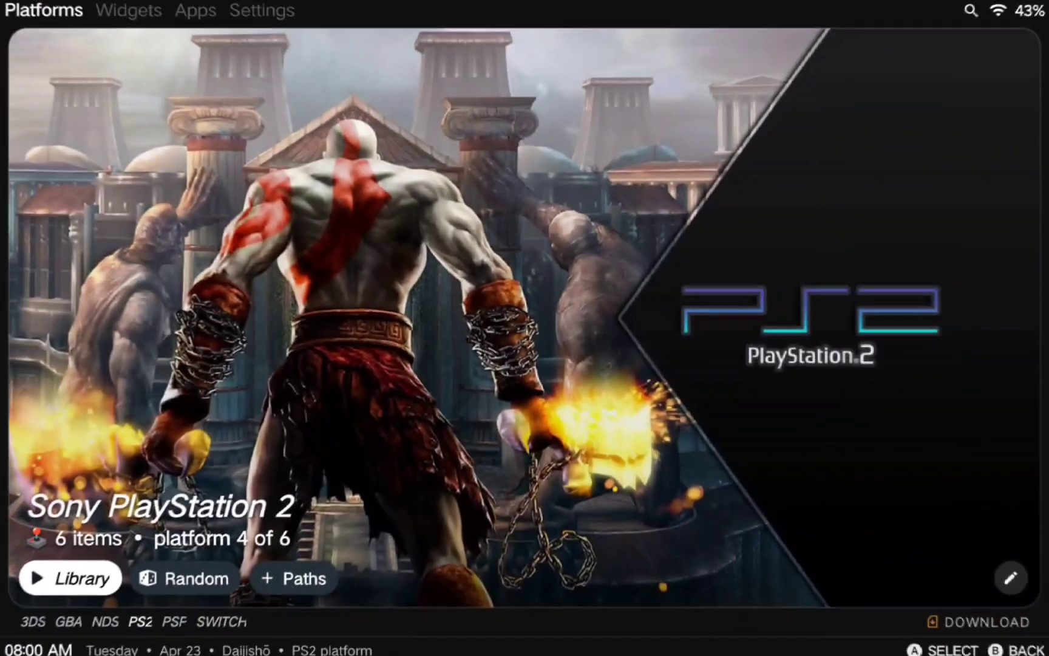
# - Switch Daijisho to the Nintendo 3DS platform and browse its 23-game library grid
pyautogui.press('Right')
pyautogui.press('Right')
pyautogui.press('Right')
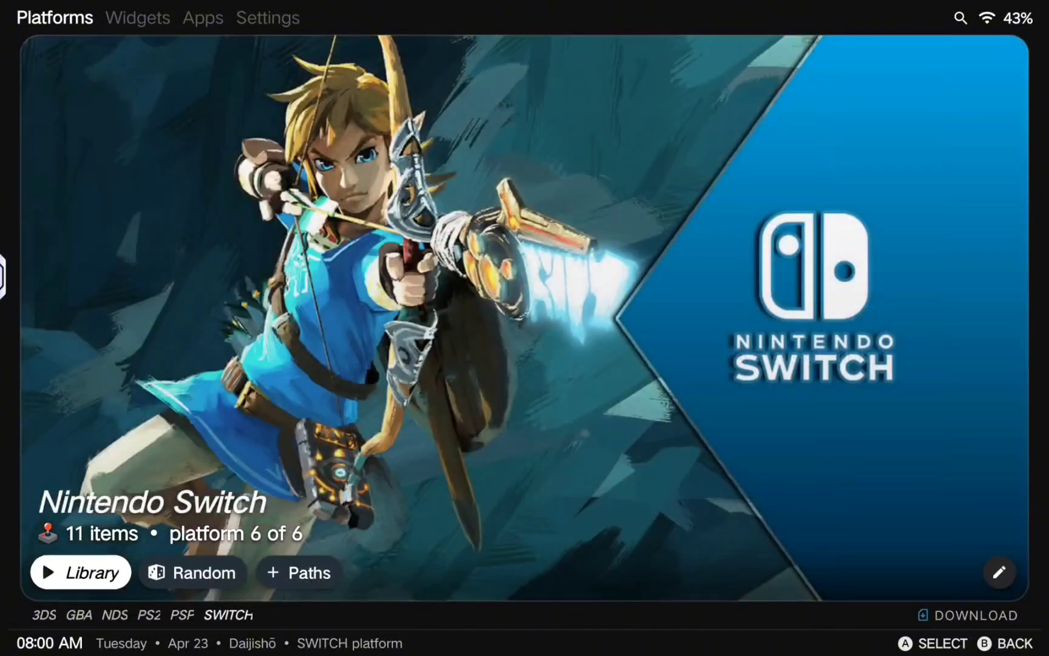
pyautogui.press('Return')
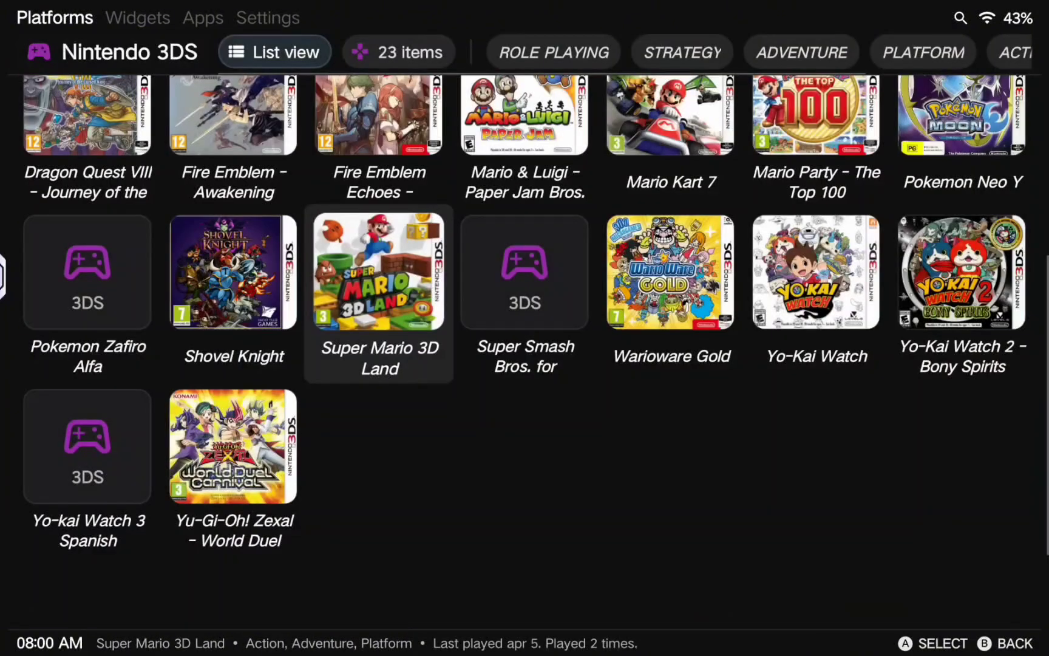
pyautogui.press('Up')
pyautogui.press('Up')
pyautogui.press('Down')
pyautogui.press('Right')
pyautogui.press('Right')
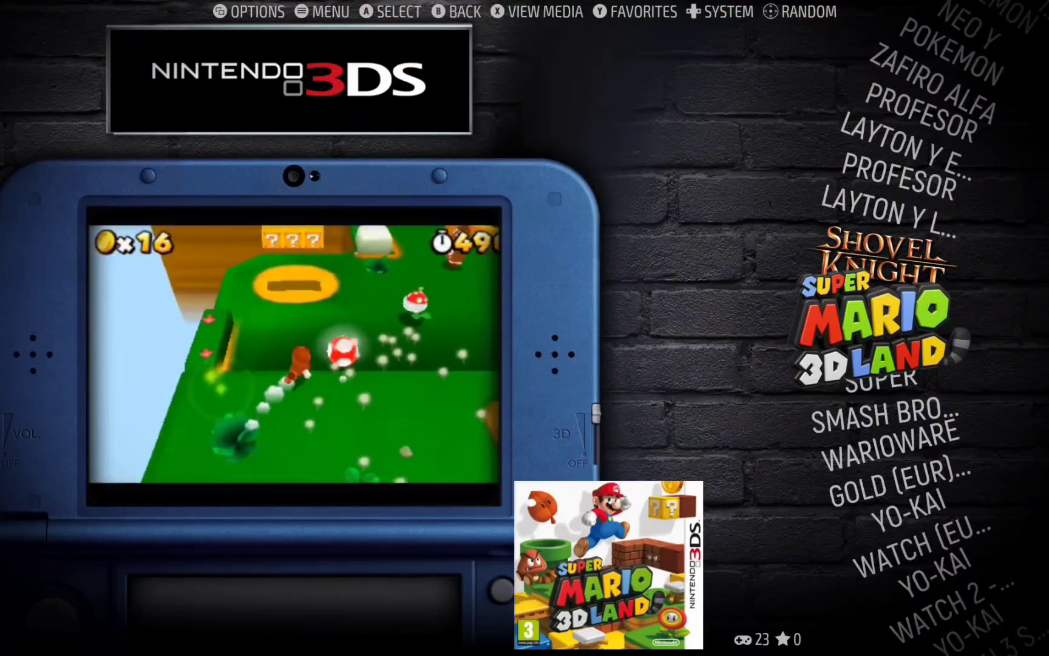
# - Scroll the 3DS list up past Shovel Knight and Fire Emblem Echoes, then launch Dragon Quest VIII
pyautogui.press('Down')
pyautogui.press('Up')
pyautogui.press('Up')
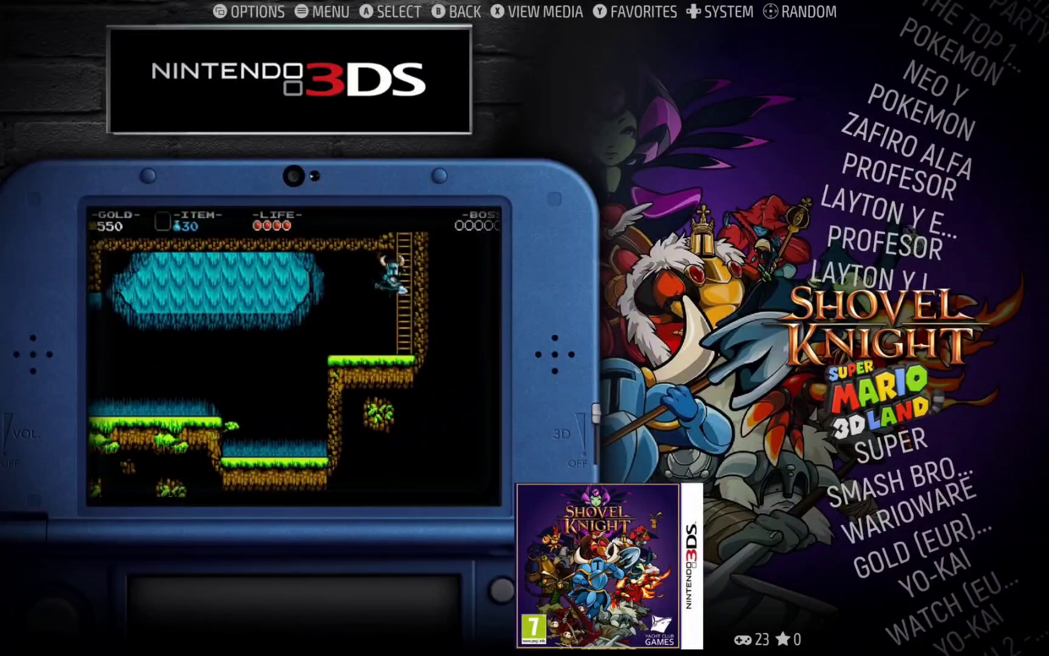
pyautogui.press('Up')
pyautogui.press('Up')
pyautogui.press('Up')
pyautogui.press('Up')
pyautogui.press('Up')
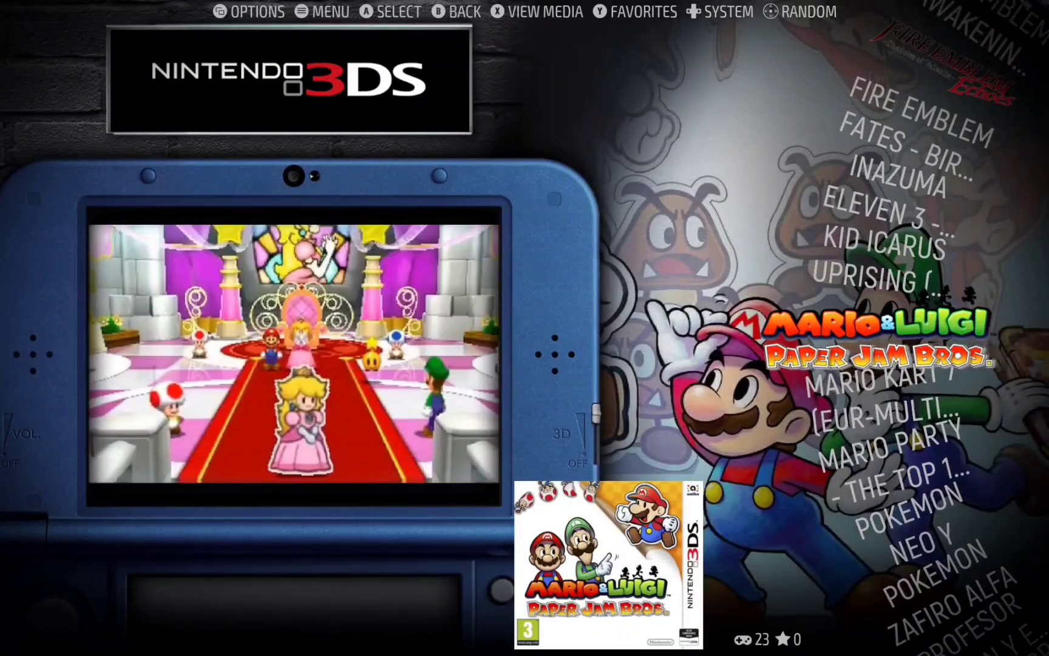
pyautogui.press('Up')
pyautogui.press('Up')
pyautogui.press('Up')
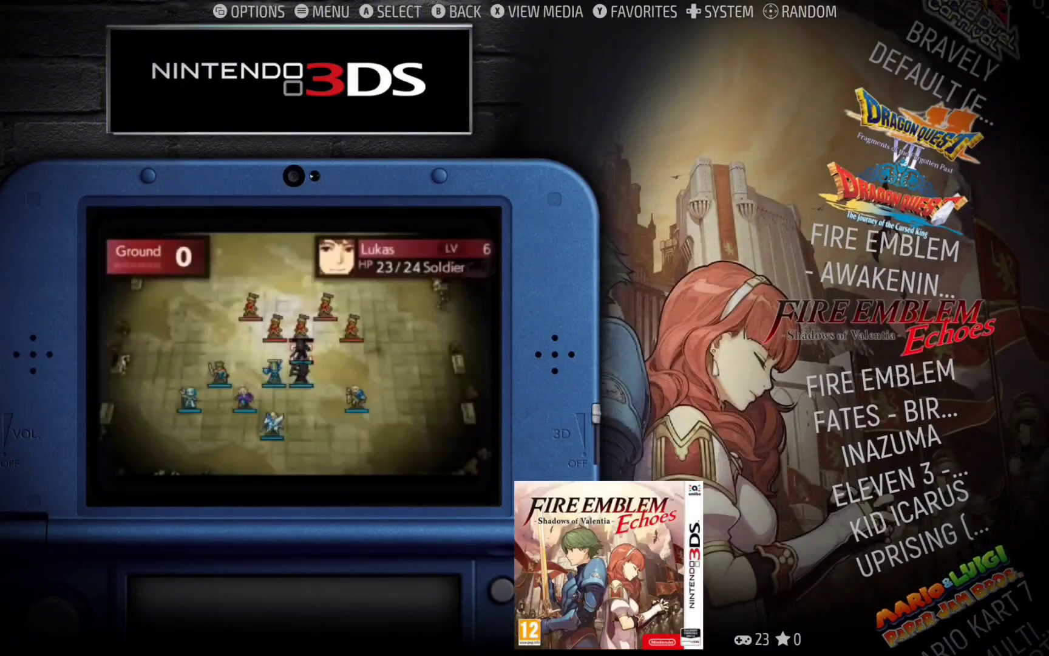
pyautogui.press('Up')
pyautogui.press('Up')
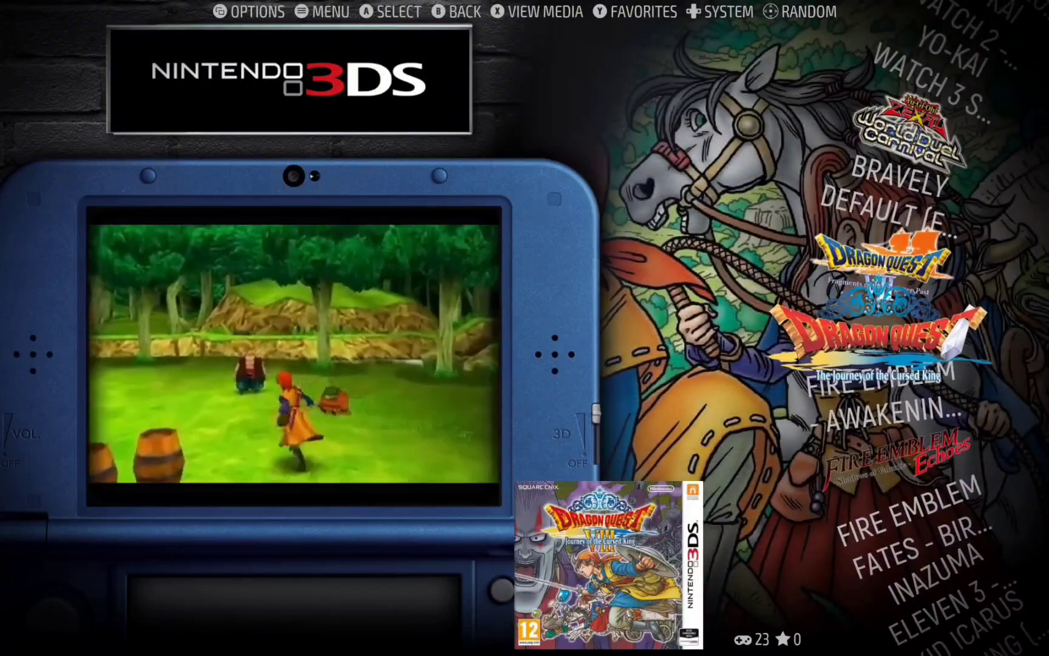
pyautogui.press('Up')
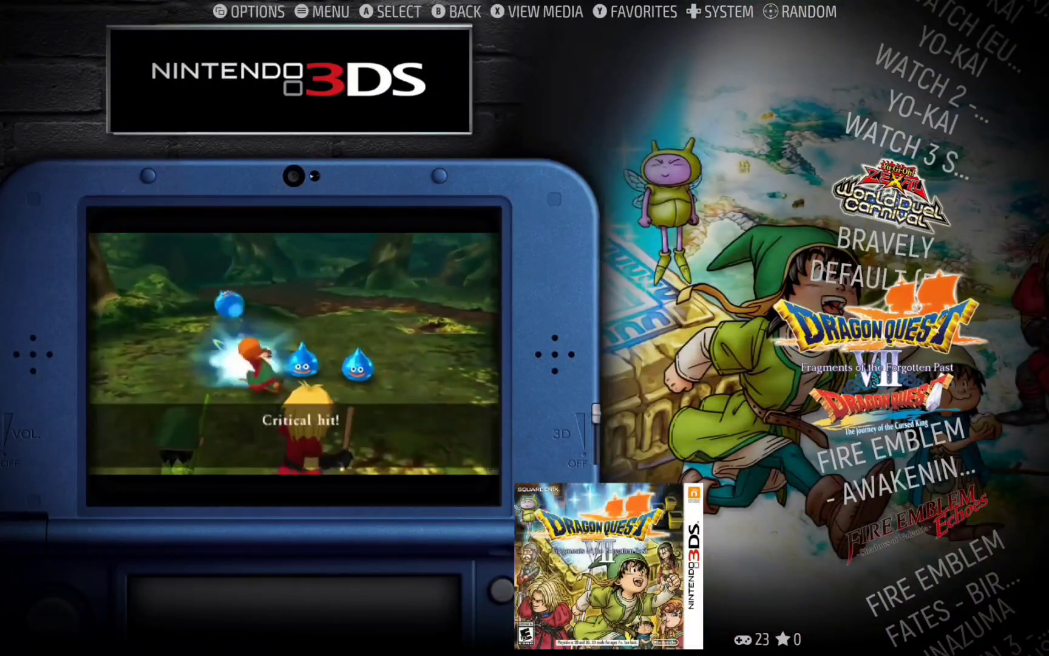
pyautogui.press('Down')
pyautogui.press('Return')
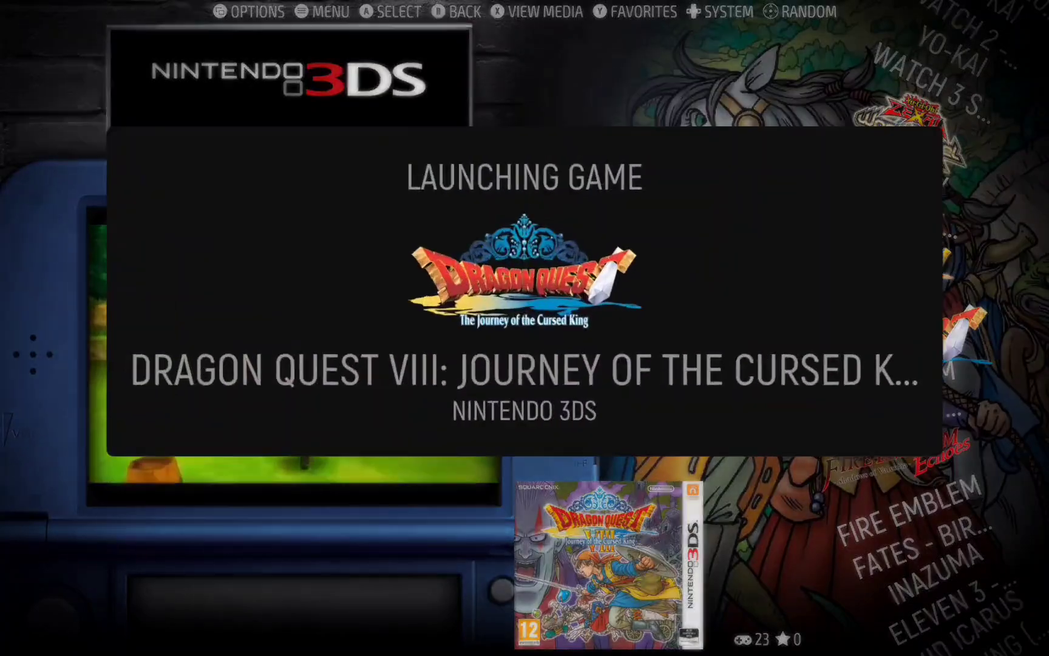